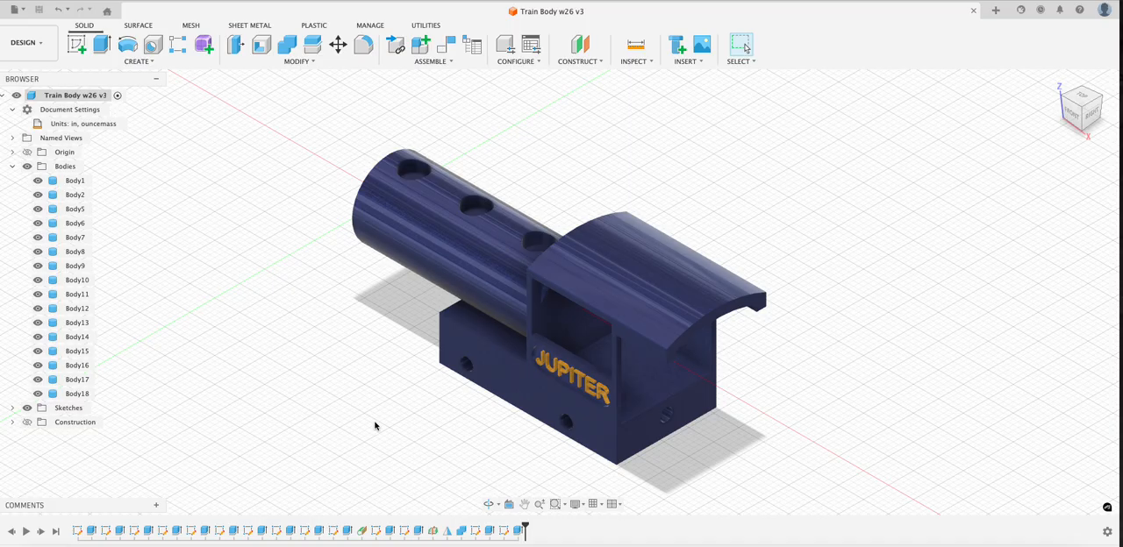
# - Start a new drawing from the train body design, using the BRMS - INCH TitleBlock template
pyautogui.click(41, 42)
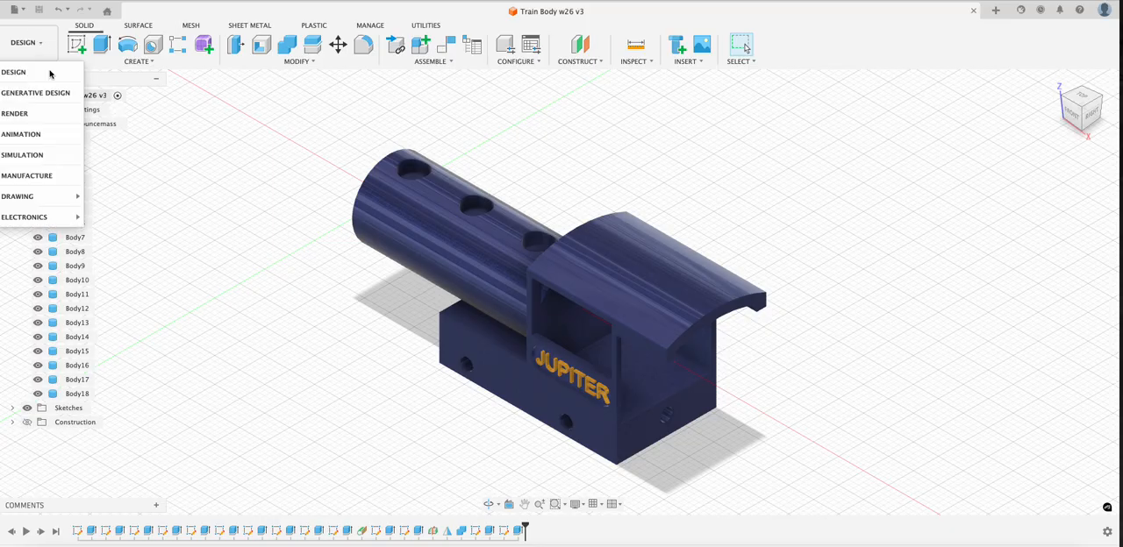
pyautogui.moveTo(65, 198)
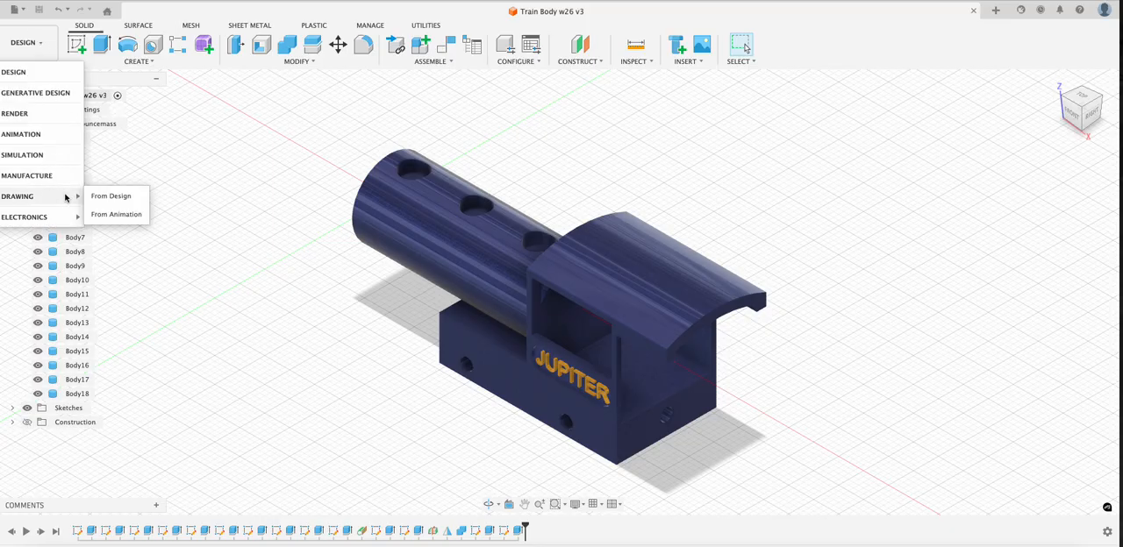
pyautogui.click(105, 199)
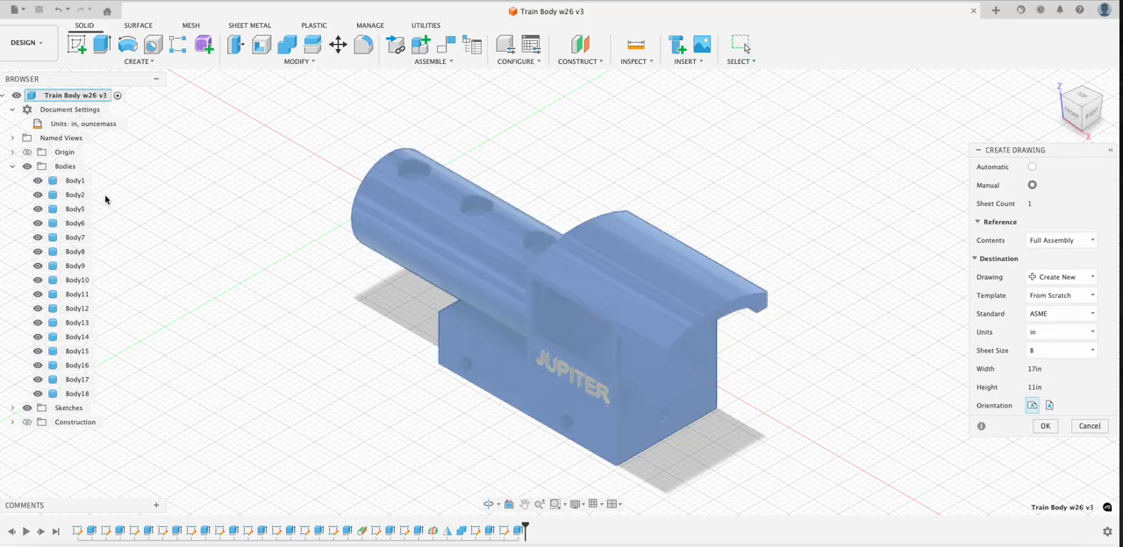
pyautogui.click(1065, 299)
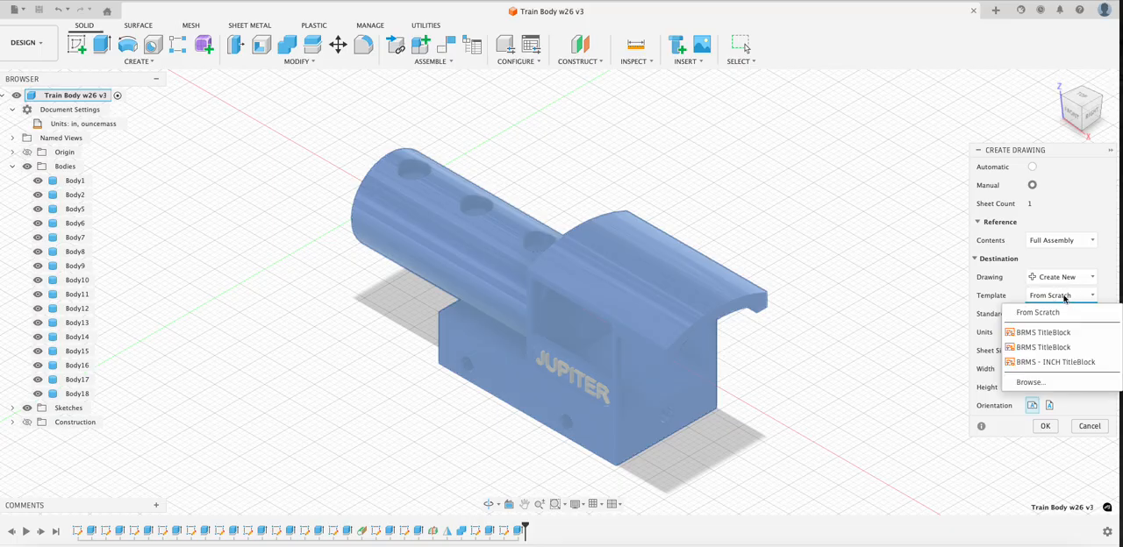
pyautogui.click(1054, 362)
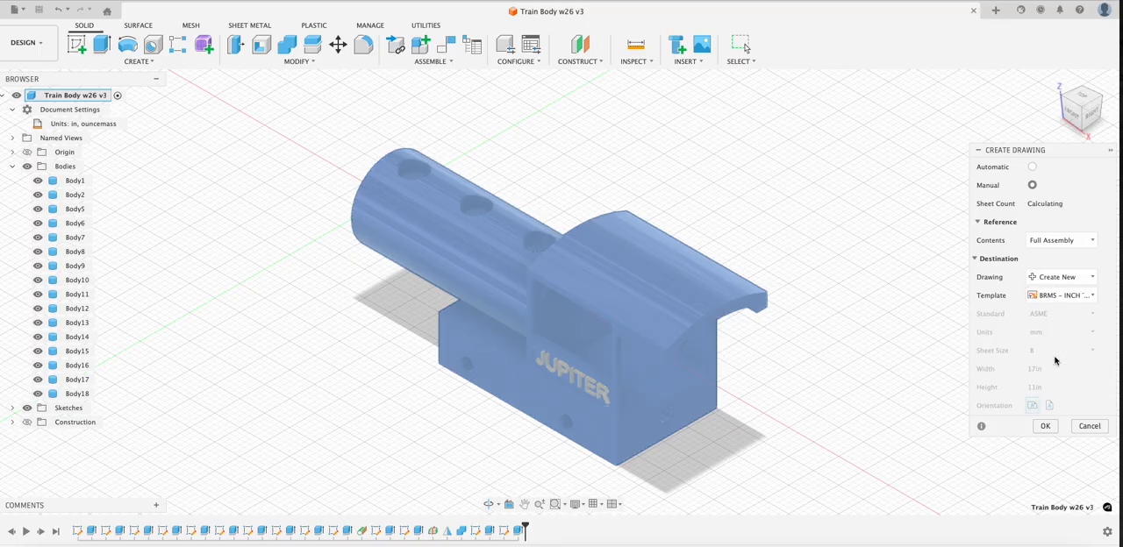
# - Switch the drawing template to From Scratch, pick the ASME standard and check the available units
pyautogui.click(1078, 296)
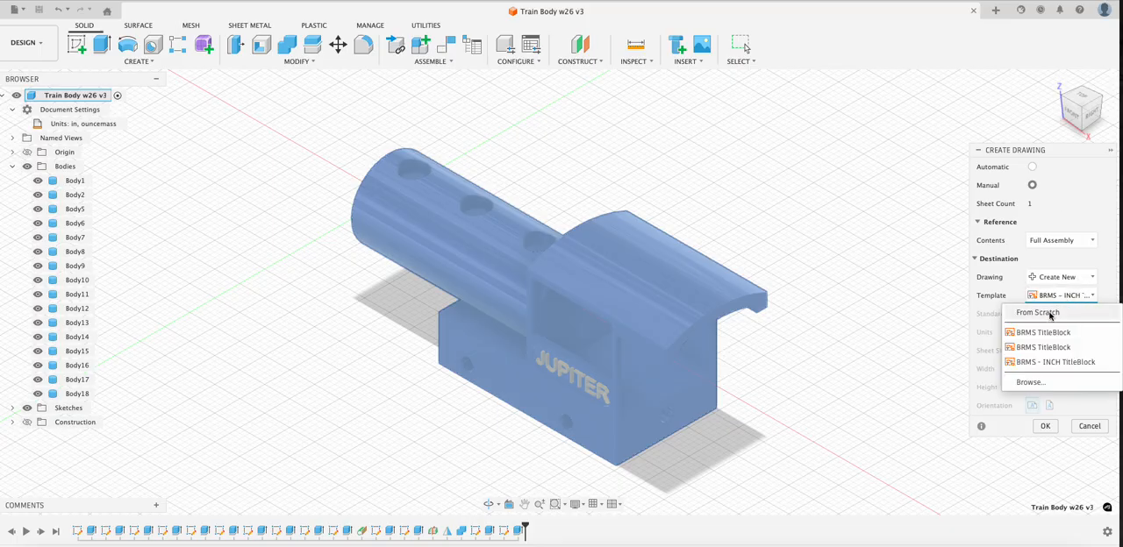
pyautogui.click(1050, 313)
pyautogui.click(1050, 316)
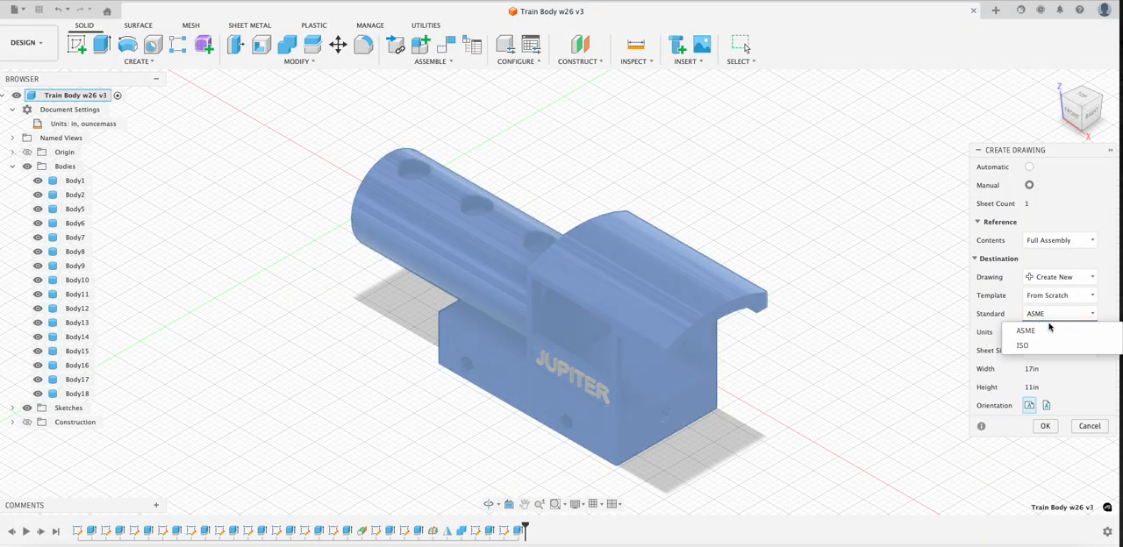
pyautogui.click(1040, 331)
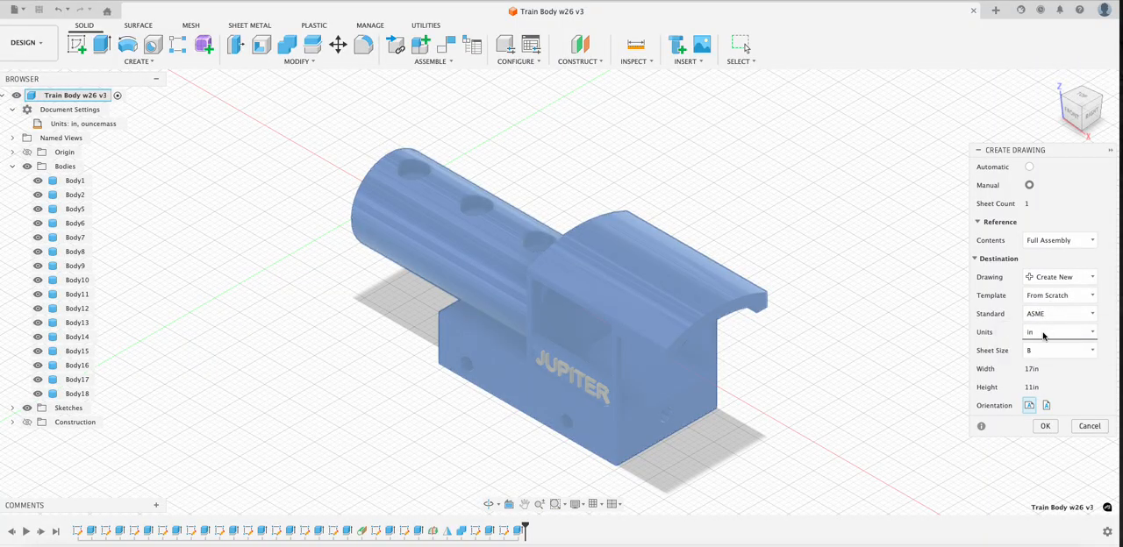
pyautogui.click(1043, 336)
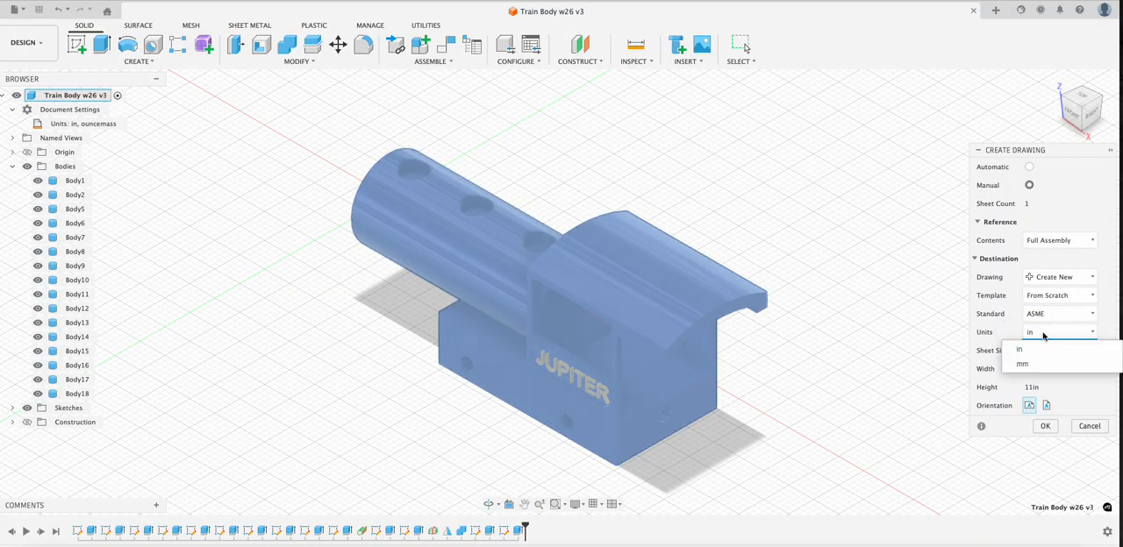
pyautogui.click(1044, 336)
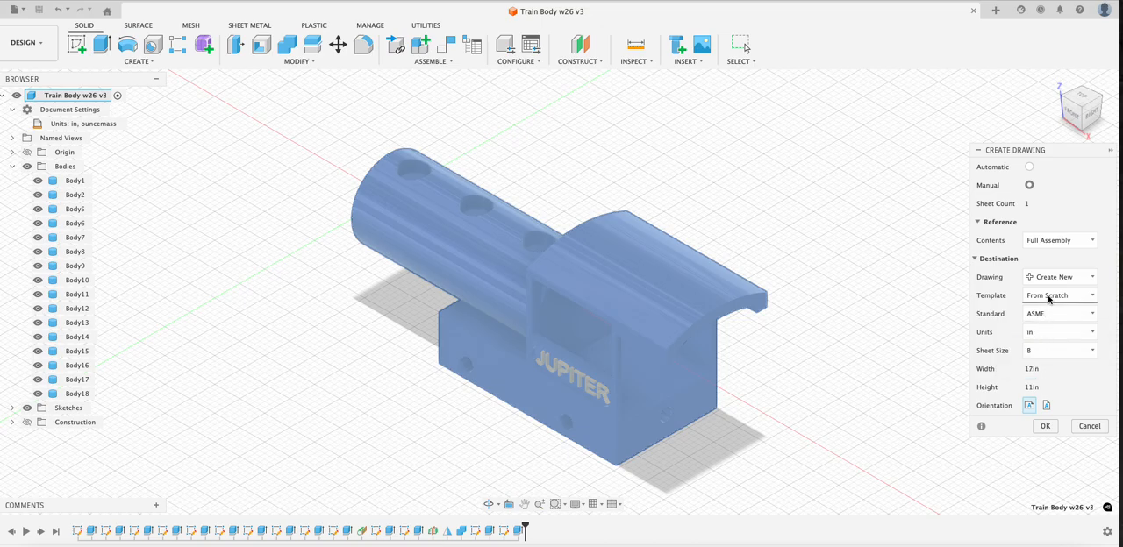
# - Choose the BRMS - INCH TitleBlock template for the new drawing and create it
pyautogui.click(1048, 299)
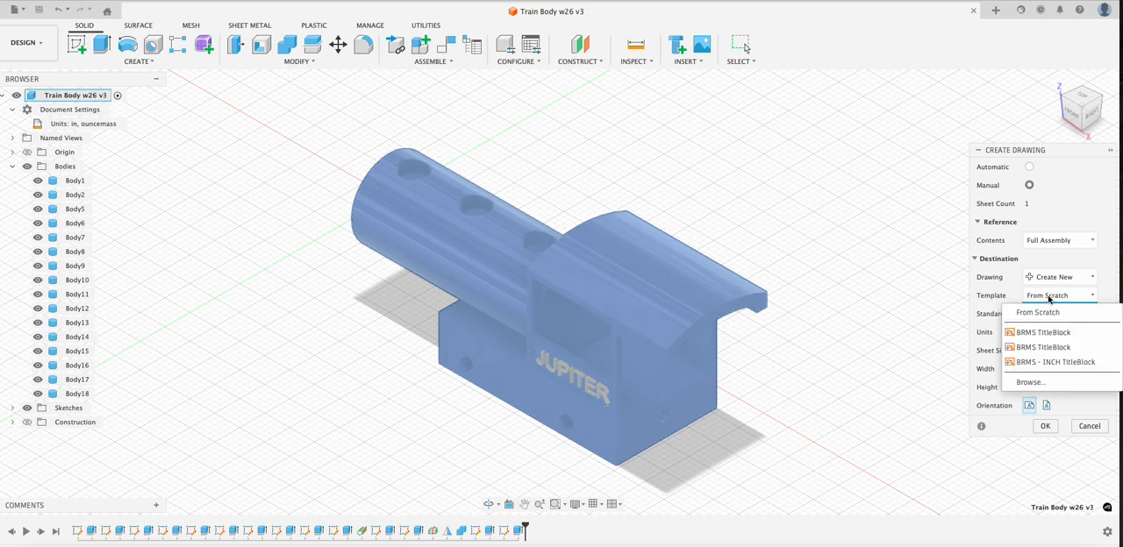
pyautogui.click(1063, 361)
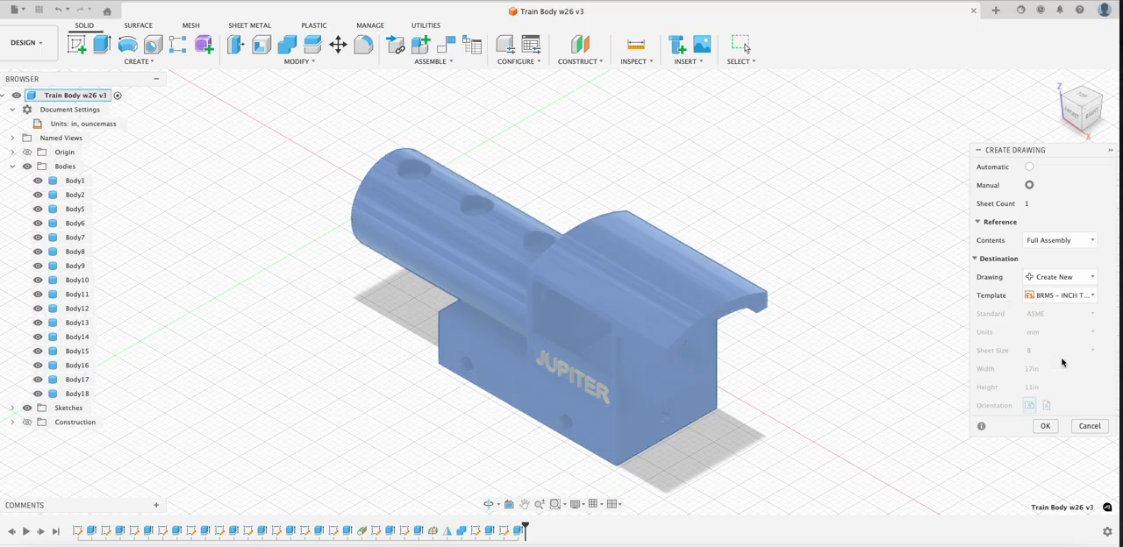
pyautogui.click(1041, 426)
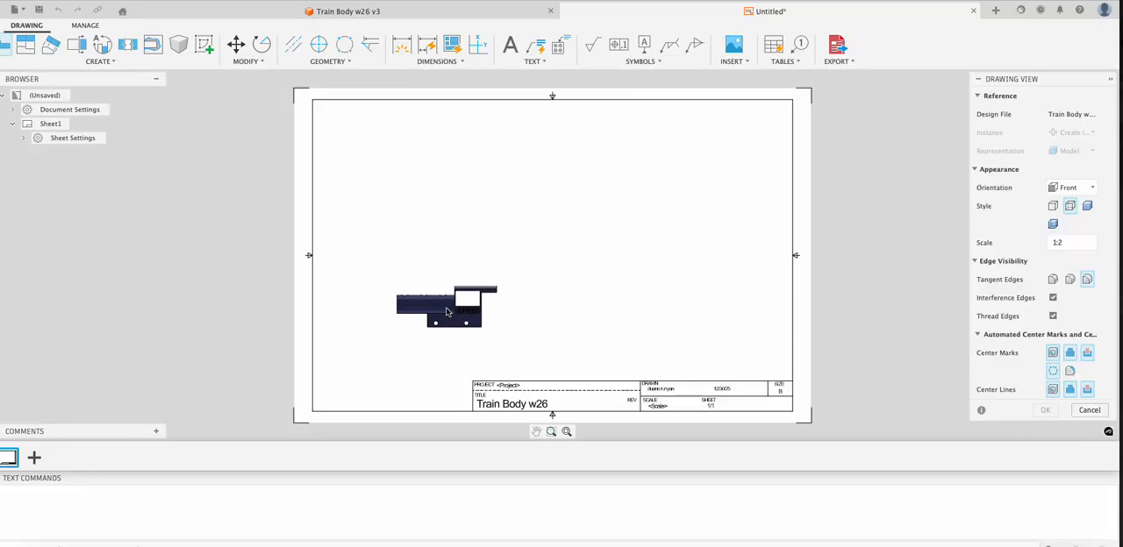
# - Place the front base view in the lower left area of the sheet at 1:1 scale
pyautogui.click(445, 314)
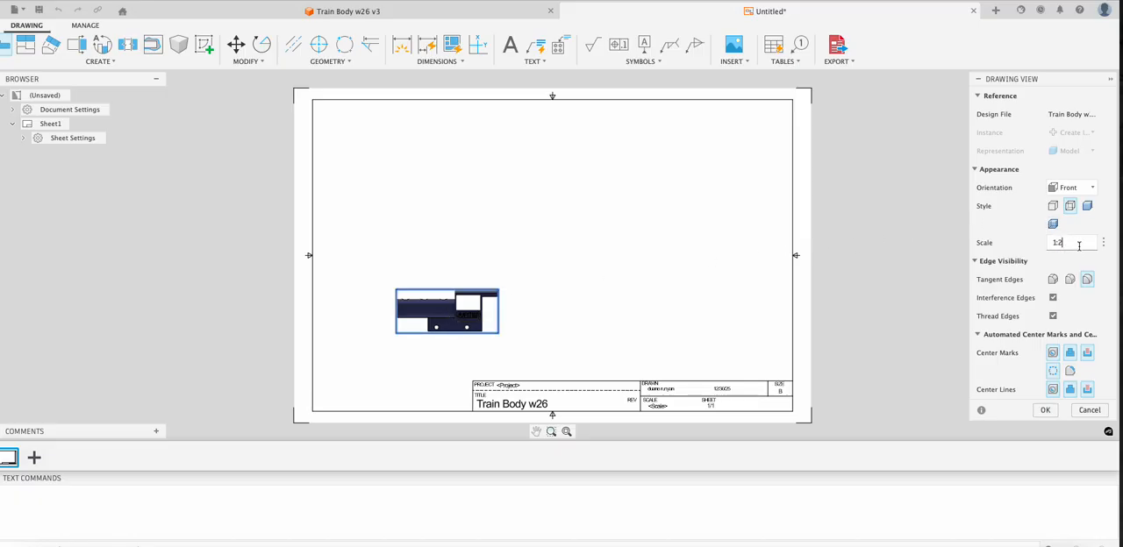
pyautogui.press('Return')
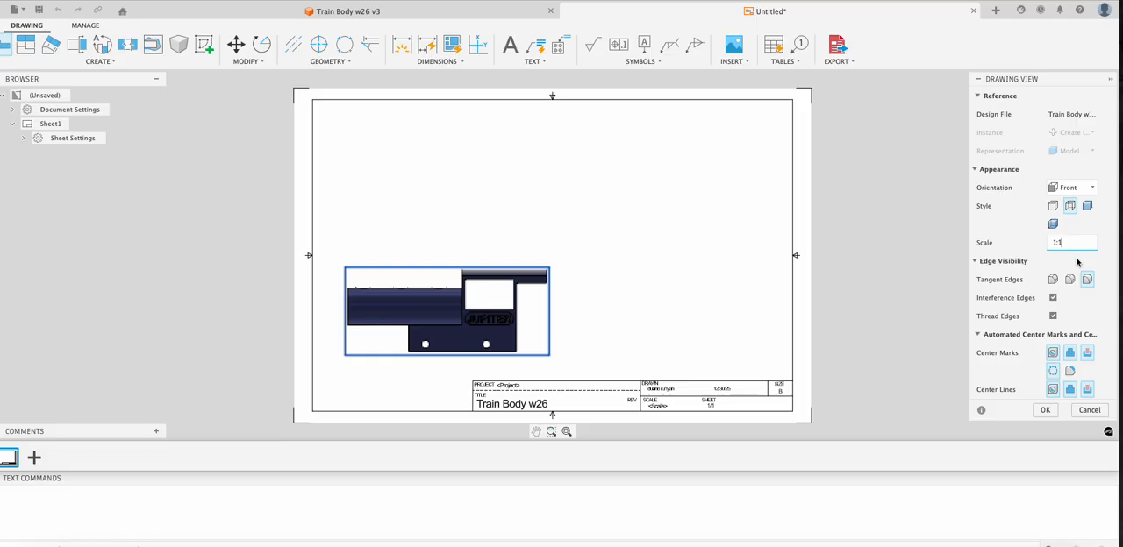
pyautogui.click(1045, 409)
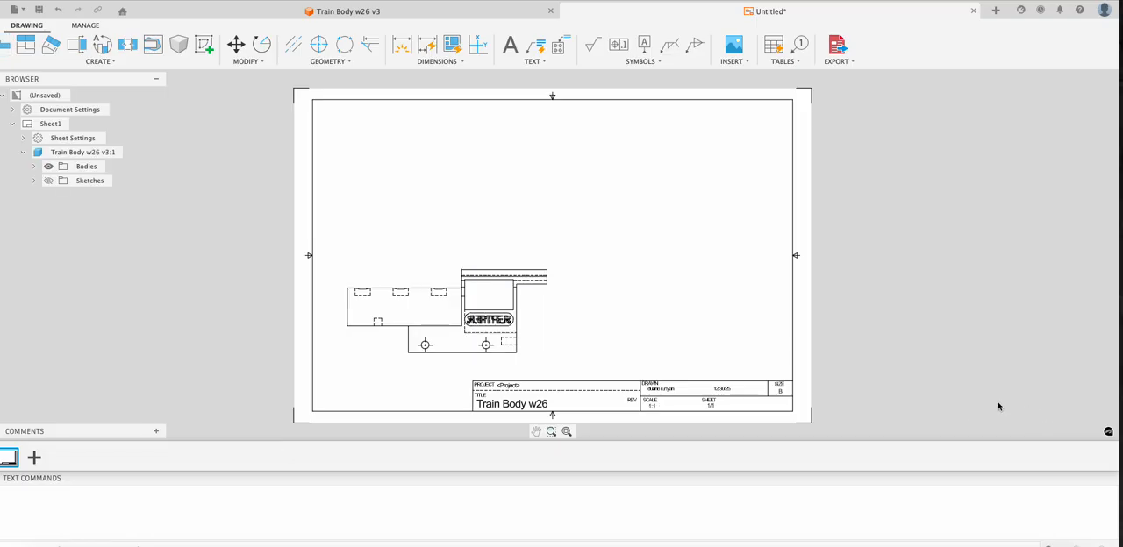
# - Project a top view, an isometric view and a right side view from the front base view
pyautogui.click(502, 337)
pyautogui.rightClick(495, 330)
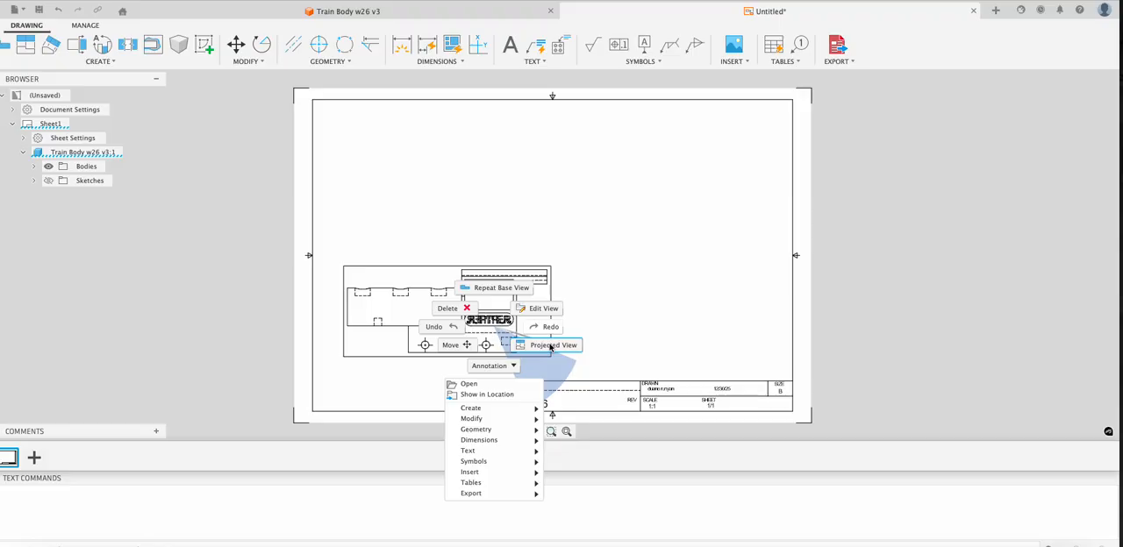
pyautogui.click(550, 346)
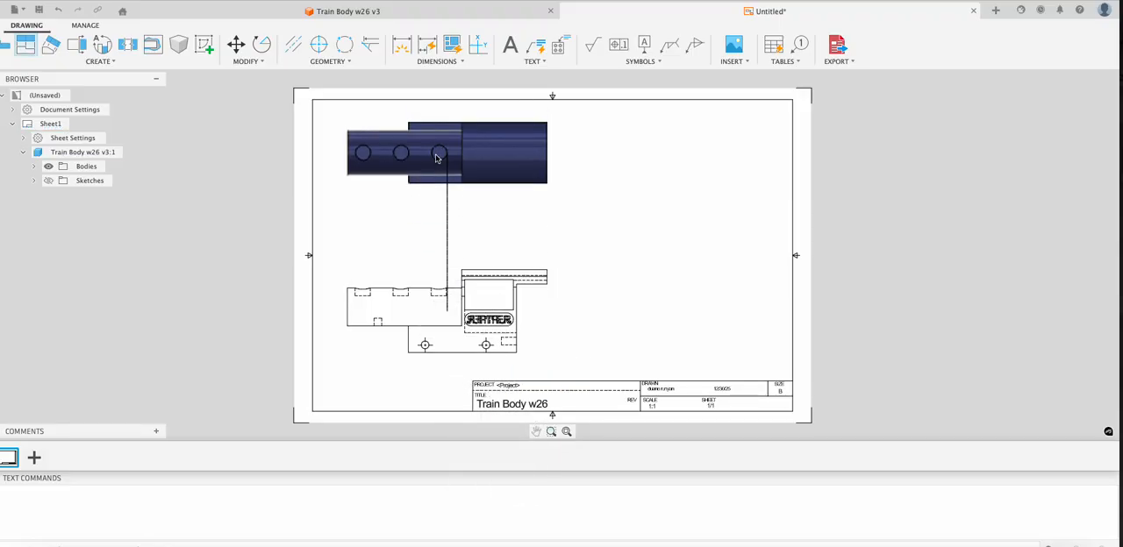
pyautogui.click(437, 168)
pyautogui.click(689, 167)
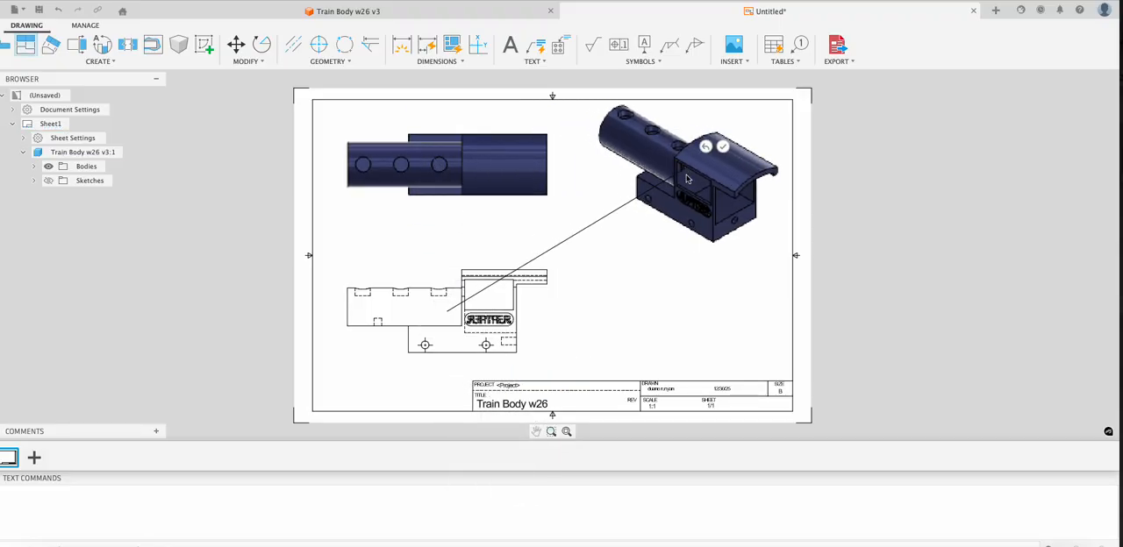
pyautogui.click(689, 317)
pyautogui.click(723, 297)
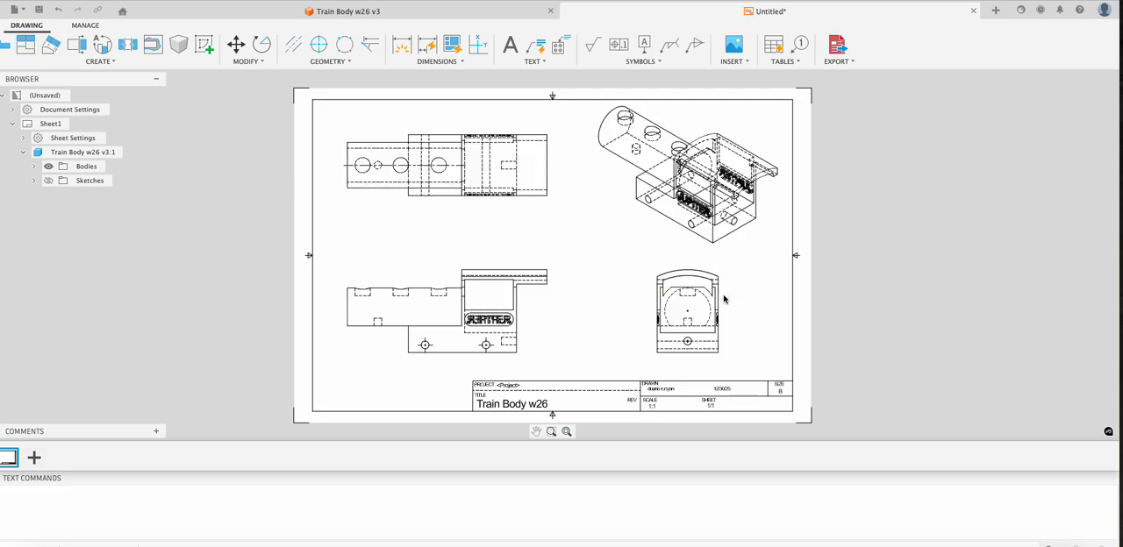
# - Set the isometric view's style to Shaded and its scale to 1:2
pyautogui.rightClick(708, 188)
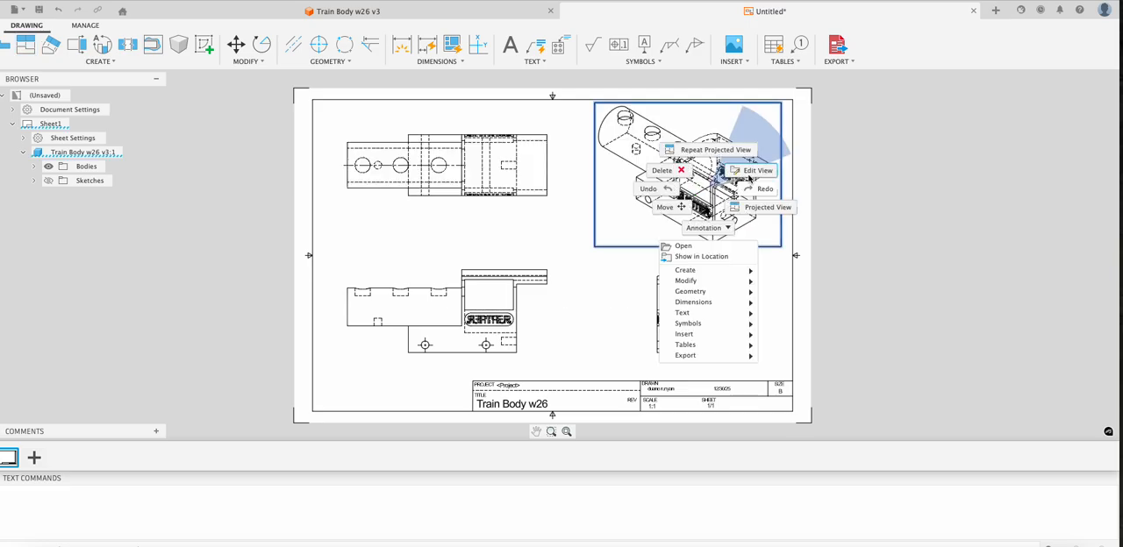
pyautogui.click(753, 175)
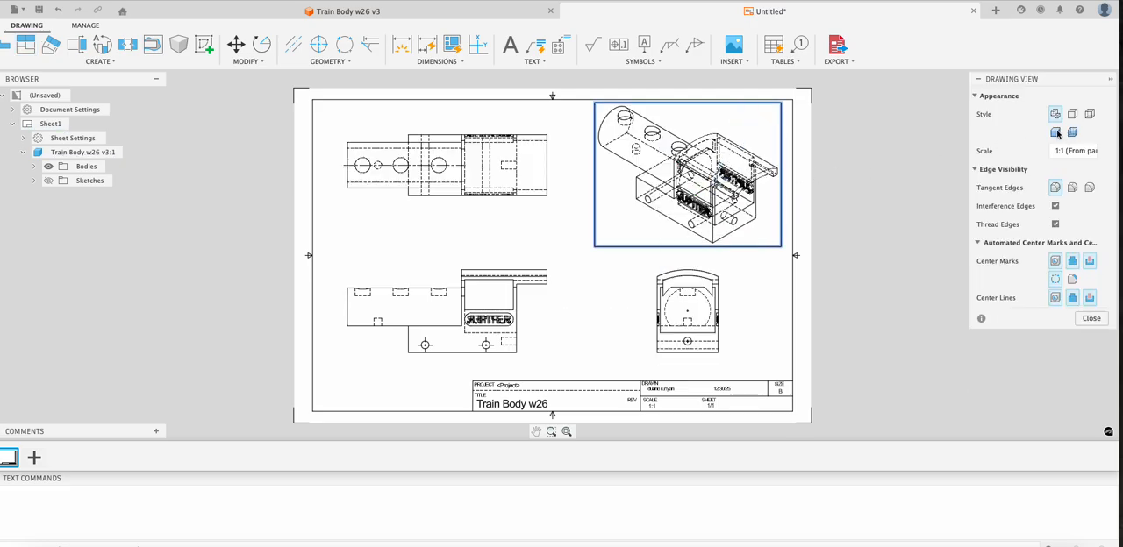
pyautogui.click(1056, 133)
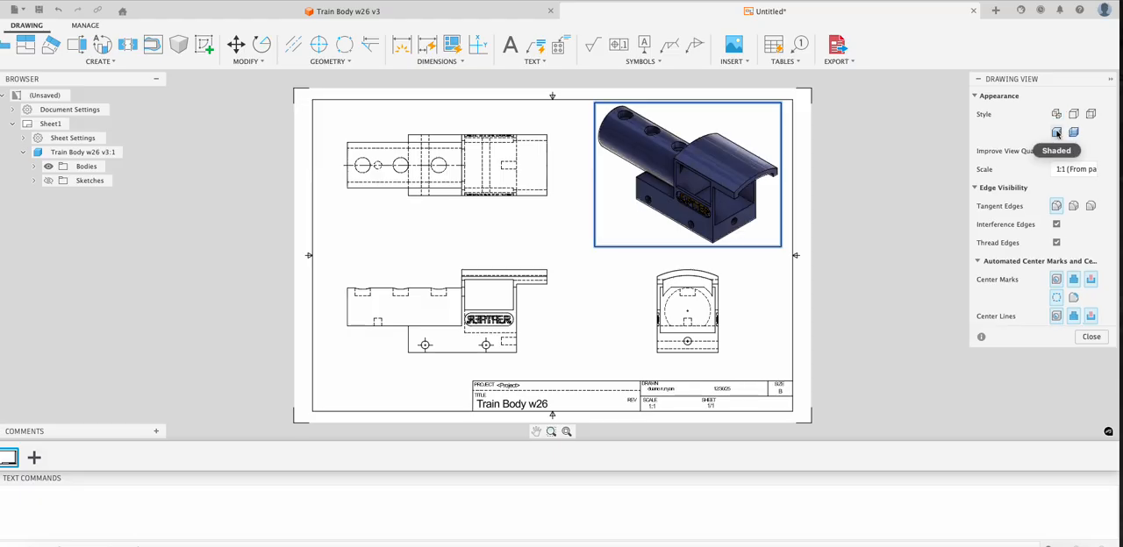
pyautogui.click(1061, 169)
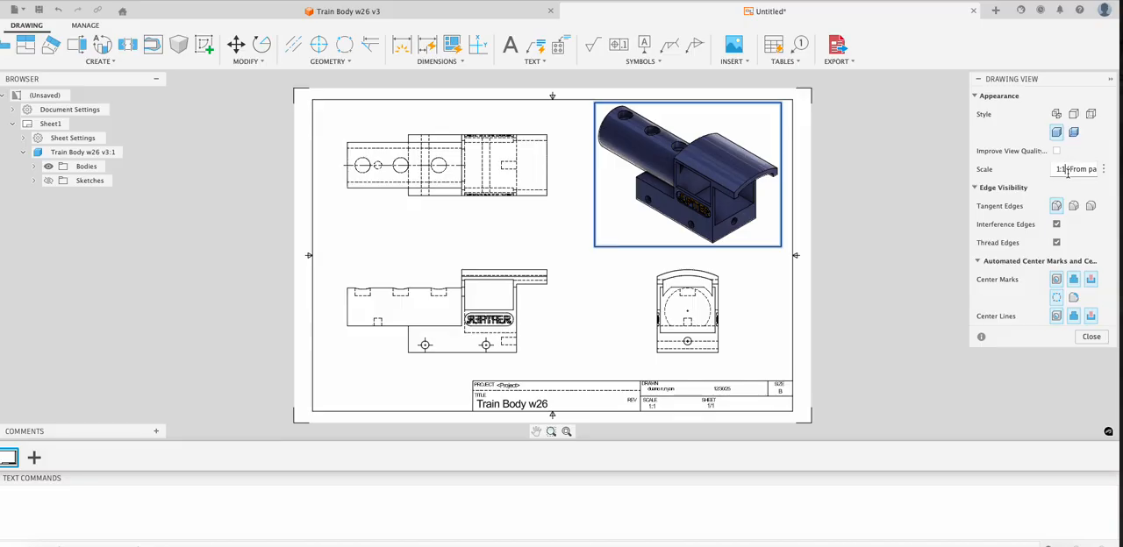
pyautogui.write('1:2')
pyautogui.press('Return')
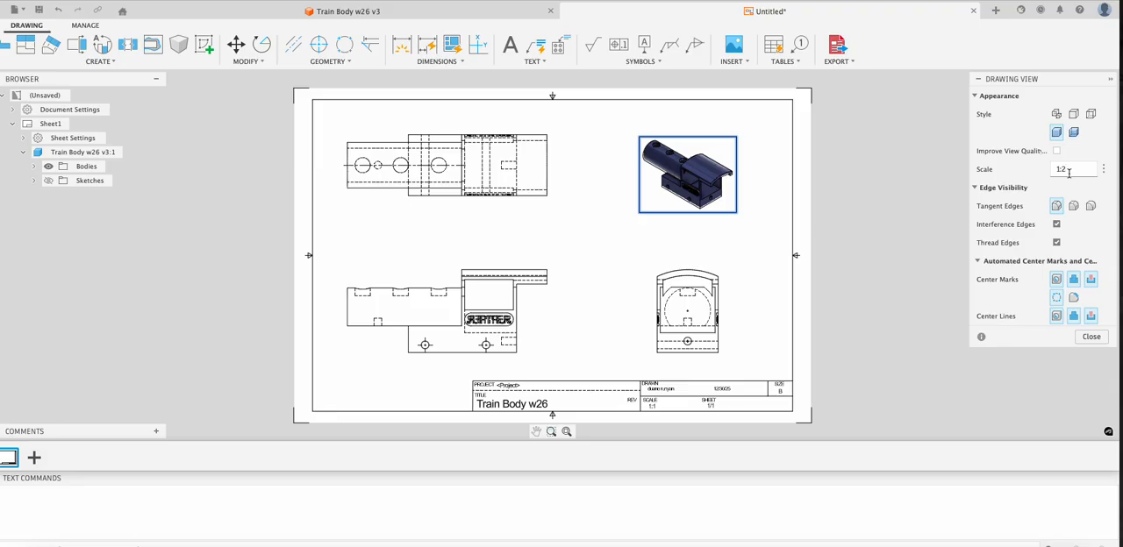
pyautogui.click(1091, 337)
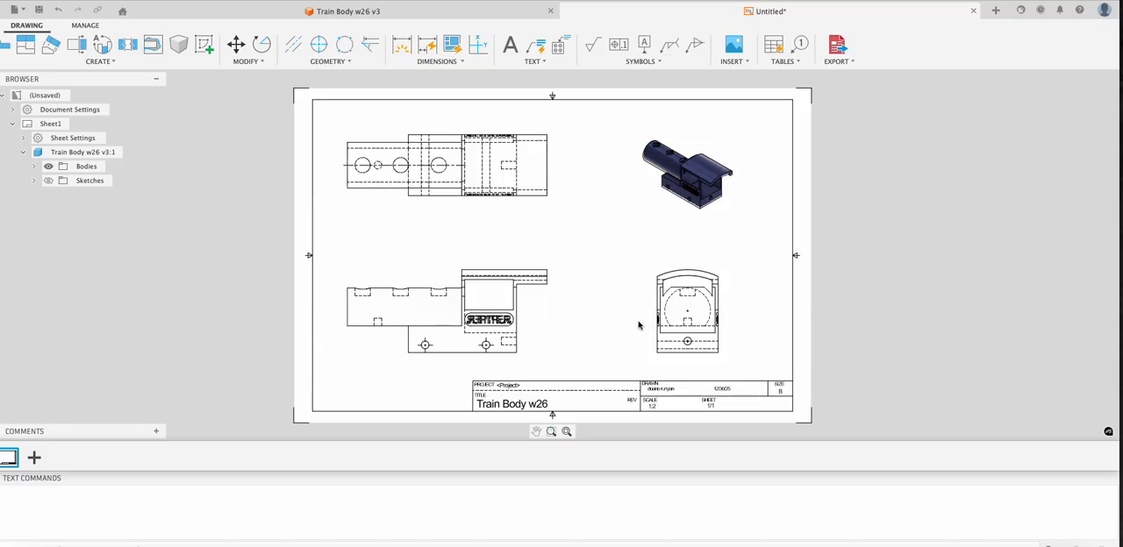
# - Start Auto Dimension and preview the Symmetric with Ordinate, Chain and Symmetric Dimensions recipes on the views
pyautogui.click(432, 46)
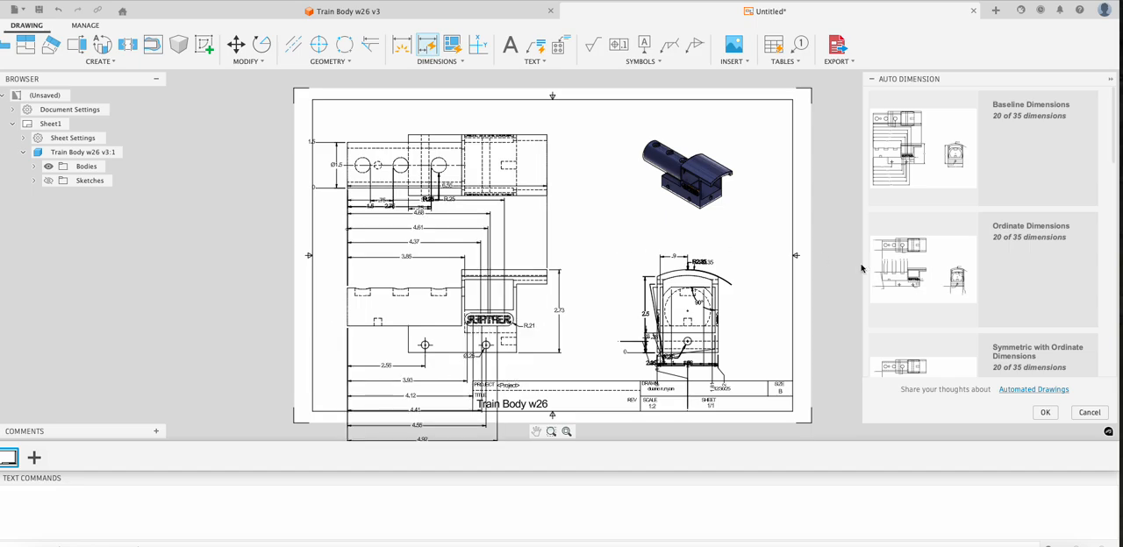
pyautogui.scroll(-2, 1044, 268)
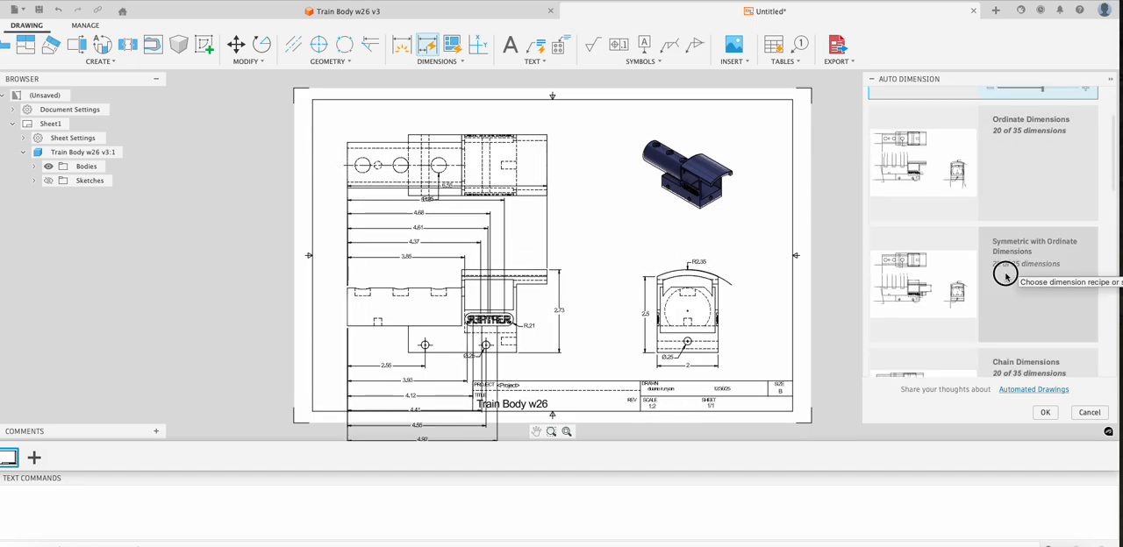
pyautogui.click(1006, 275)
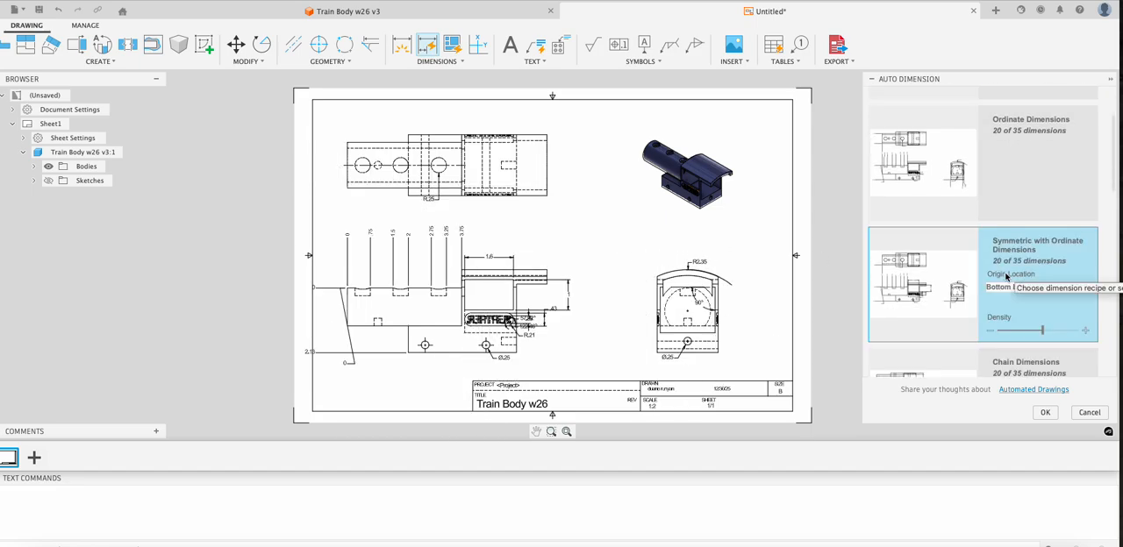
pyautogui.scroll(-3, 1007, 276)
pyautogui.click(1006, 288)
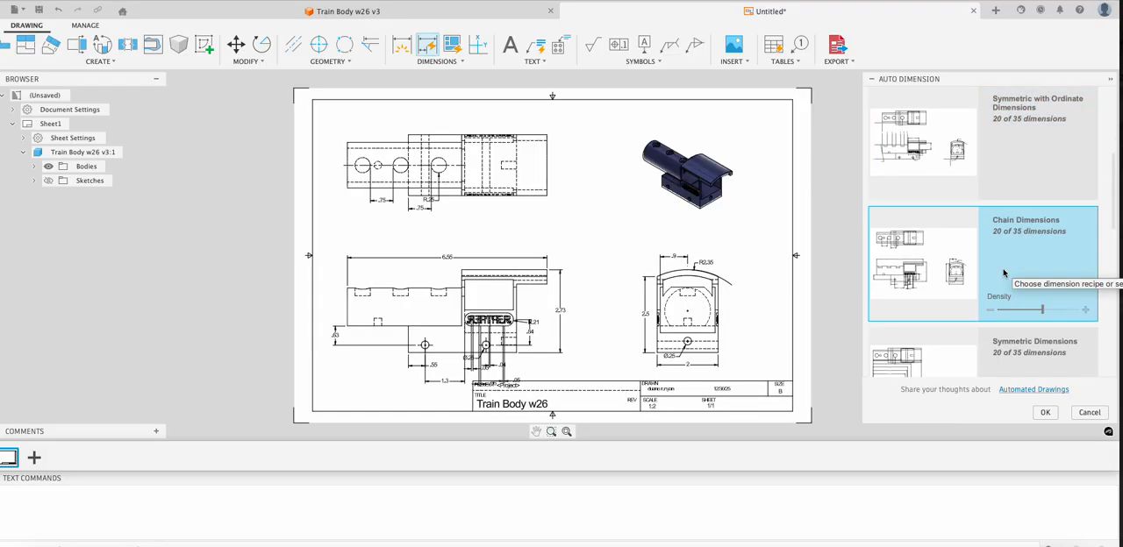
pyautogui.scroll(-1, 1005, 274)
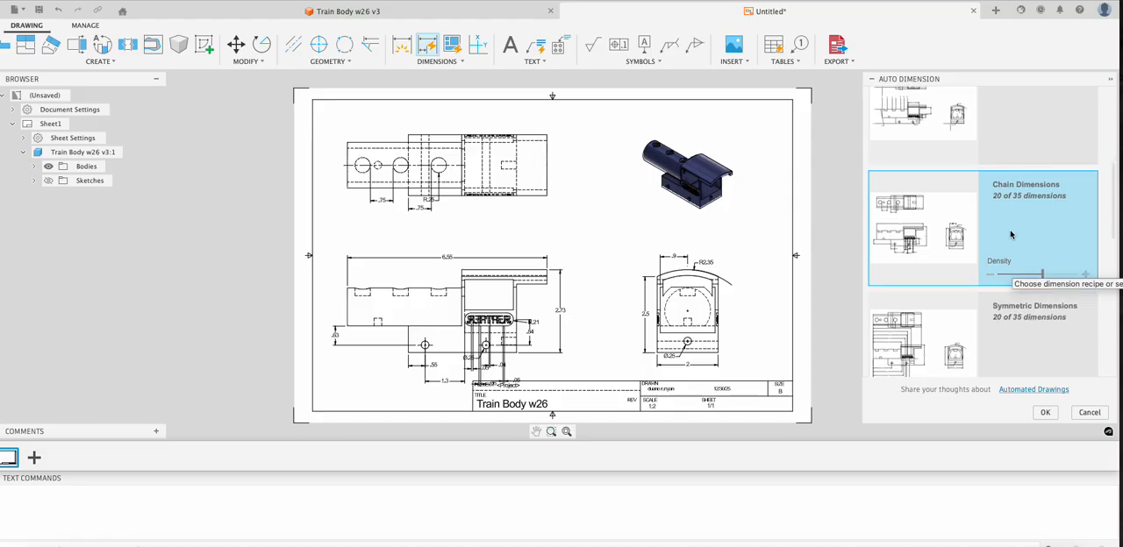
pyautogui.click(1020, 338)
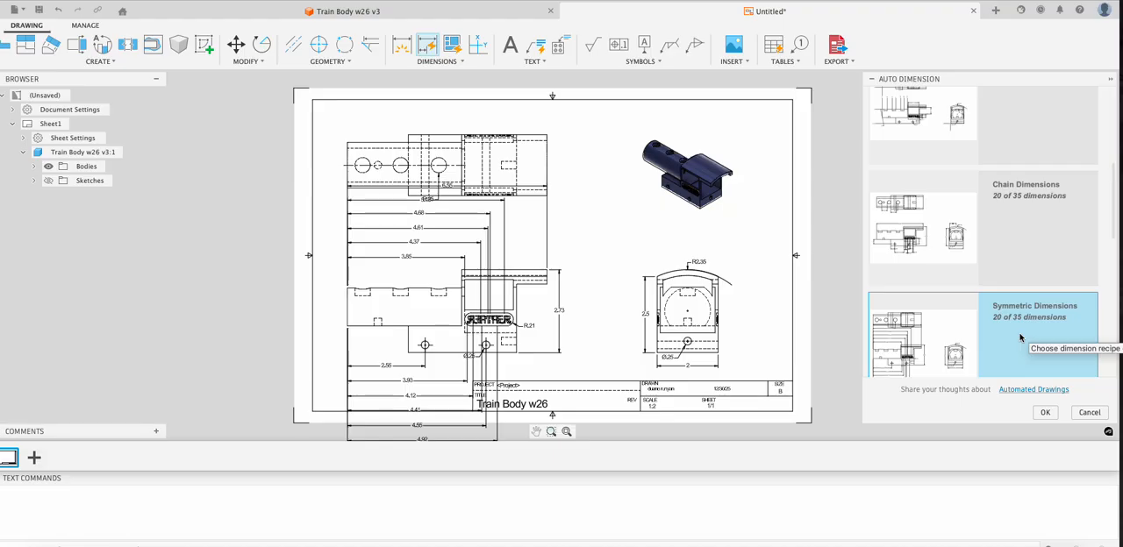
# - Preview the Symmetric with Baseline Dimensions recipe at a reduced density and cancel Auto Dimension
pyautogui.scroll(-2, 1020, 338)
pyautogui.scroll(-4, 1021, 338)
pyautogui.click(1025, 300)
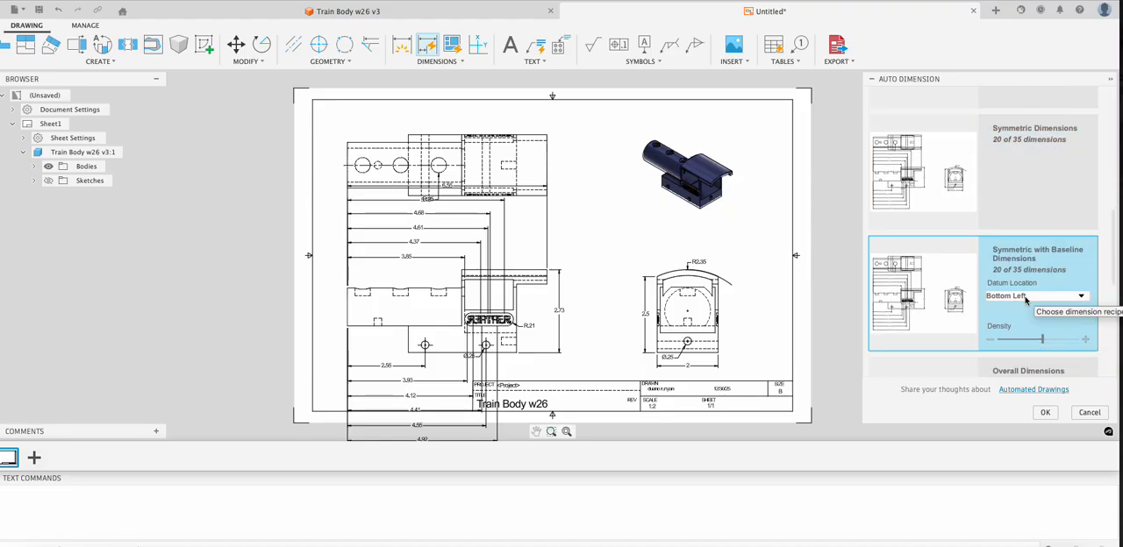
pyautogui.moveTo(1042, 338); pyautogui.dragTo(1017, 342)
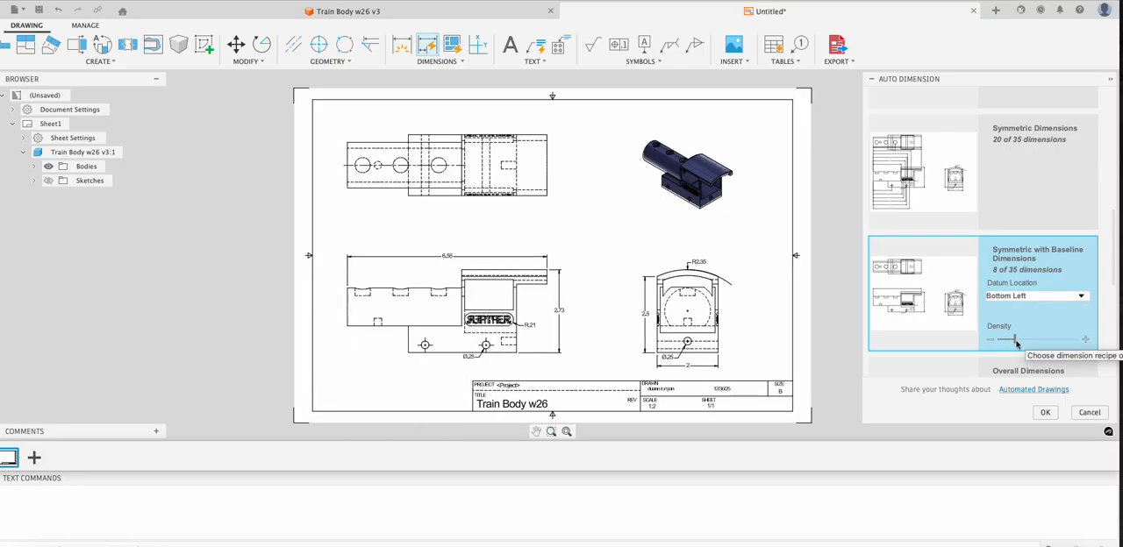
pyautogui.moveTo(1016, 342); pyautogui.dragTo(1024, 343)
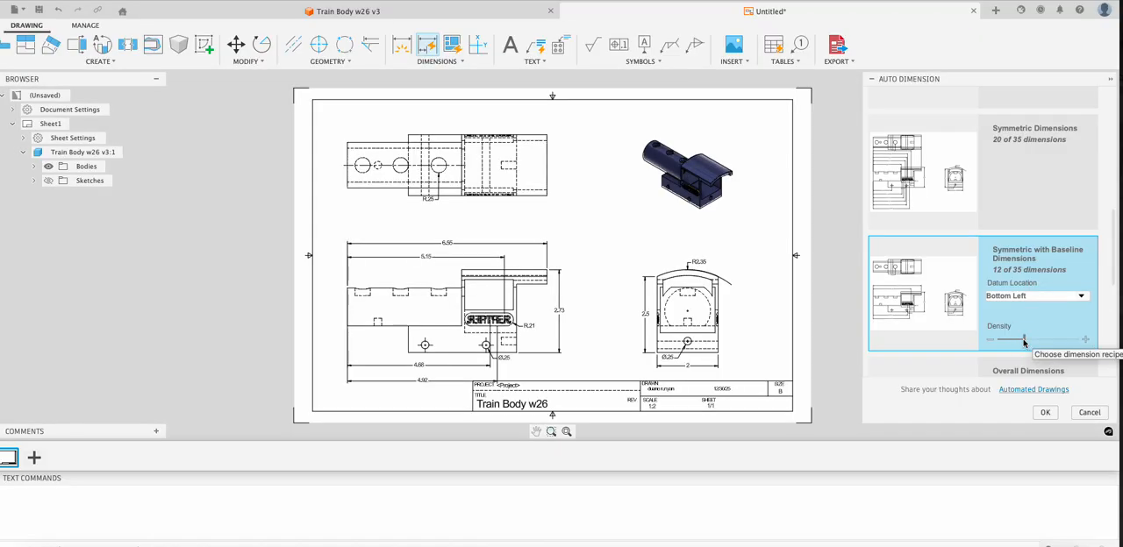
pyautogui.click(1090, 416)
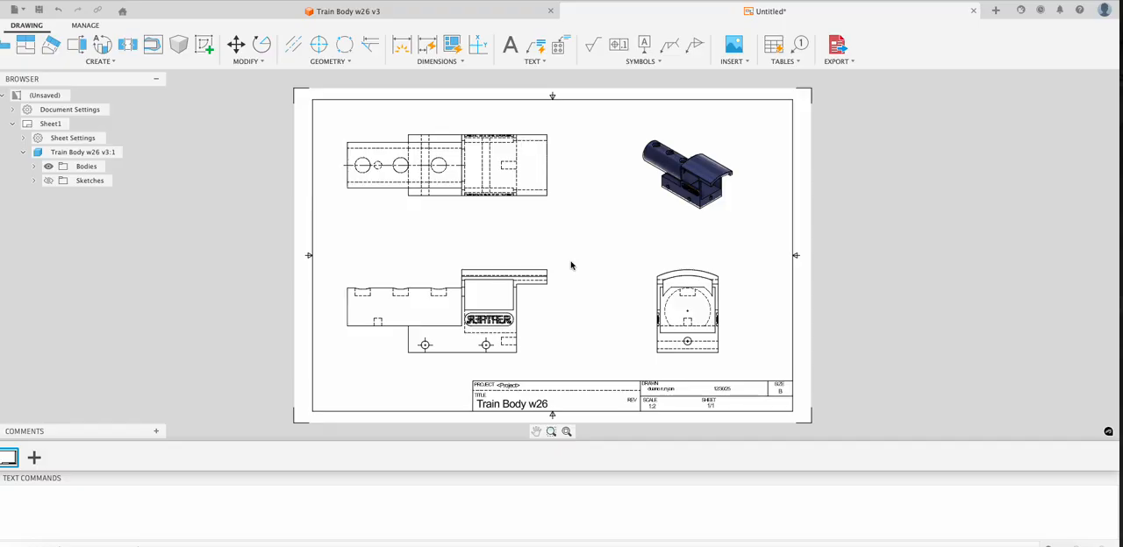
# - Dimension the width of the boiler and the width of the cab end in the top view
pyautogui.click(401, 44)
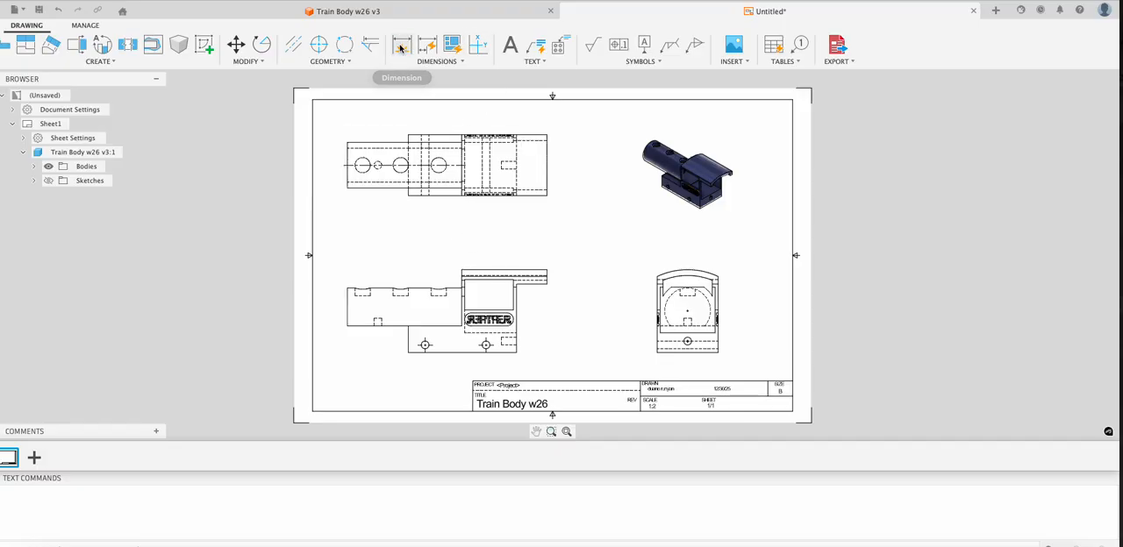
pyautogui.click(326, 190)
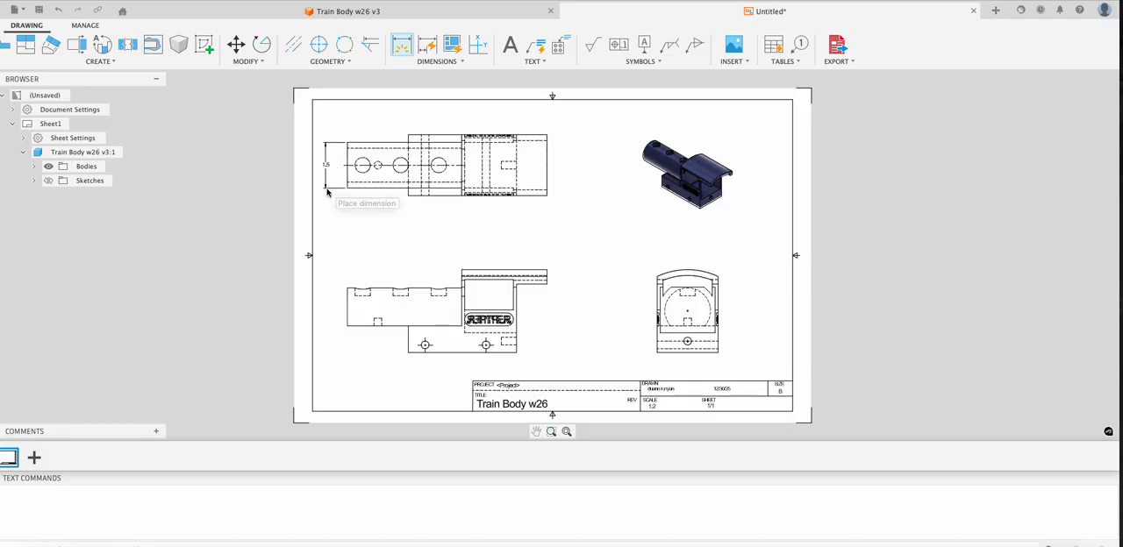
pyautogui.click(547, 136)
pyautogui.click(547, 194)
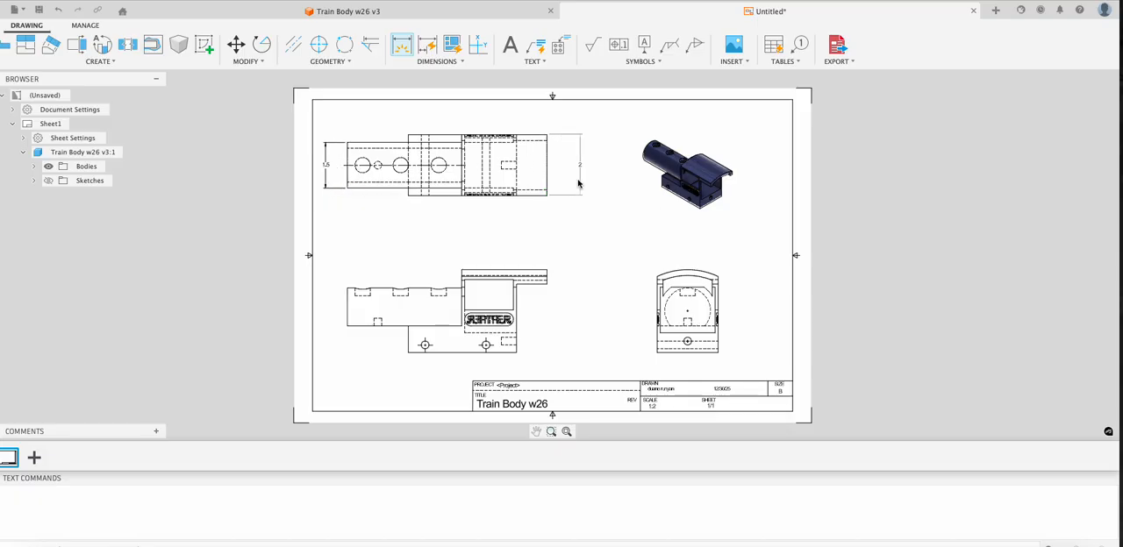
pyautogui.click(571, 183)
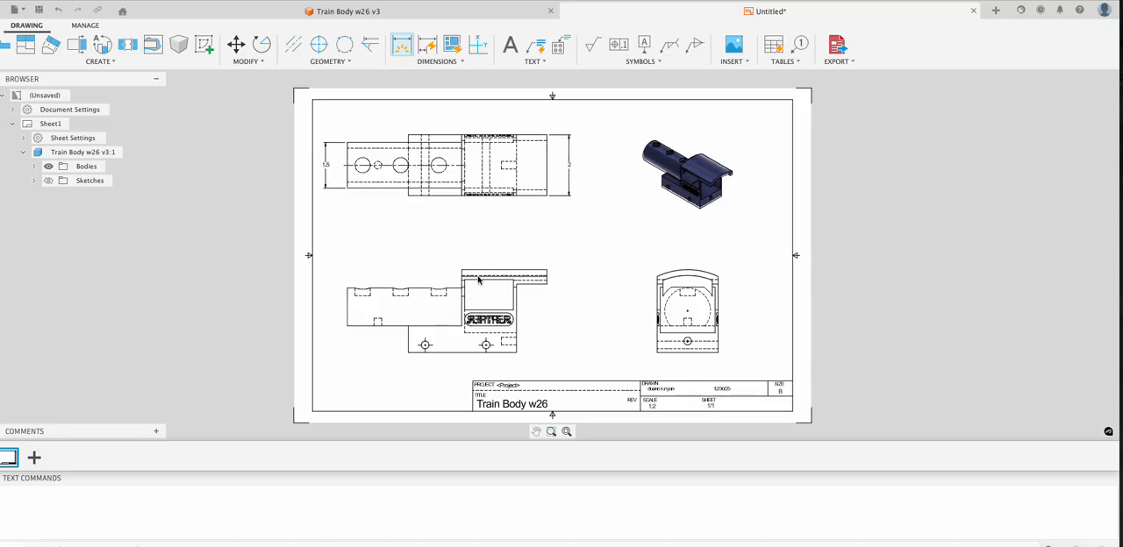
# - Add chained dimensions above the front view for the lengths of the boiler, the cab and the roof overhang
pyautogui.click(347, 289)
pyautogui.click(460, 288)
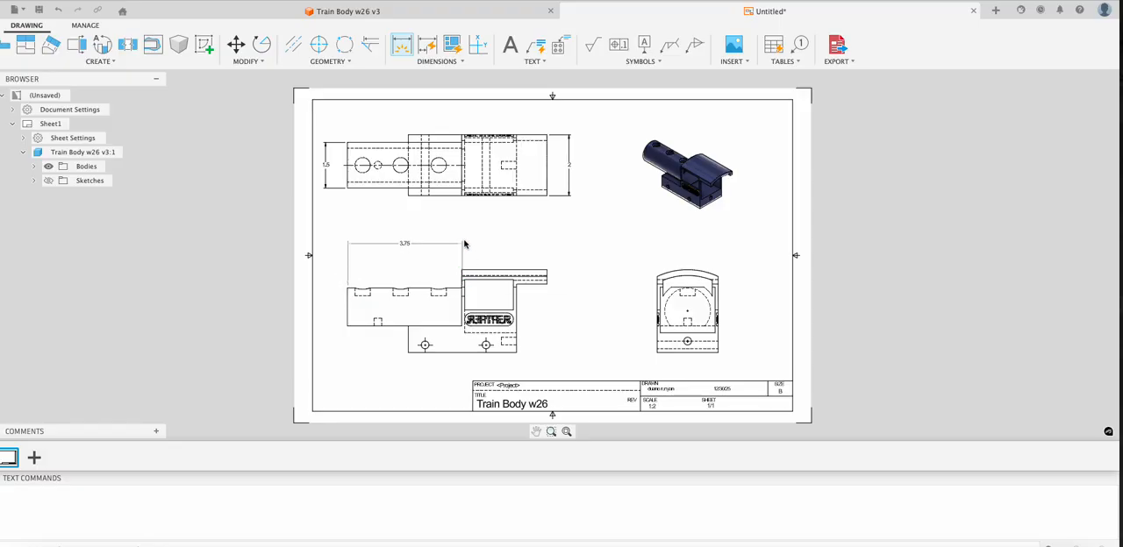
pyautogui.click(461, 243)
pyautogui.click(462, 251)
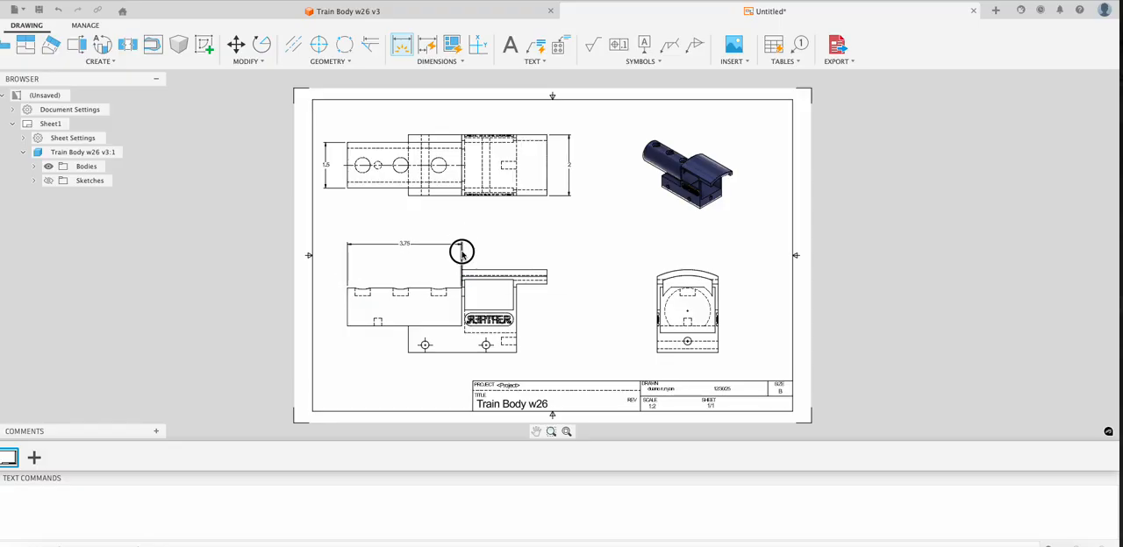
pyautogui.click(518, 275)
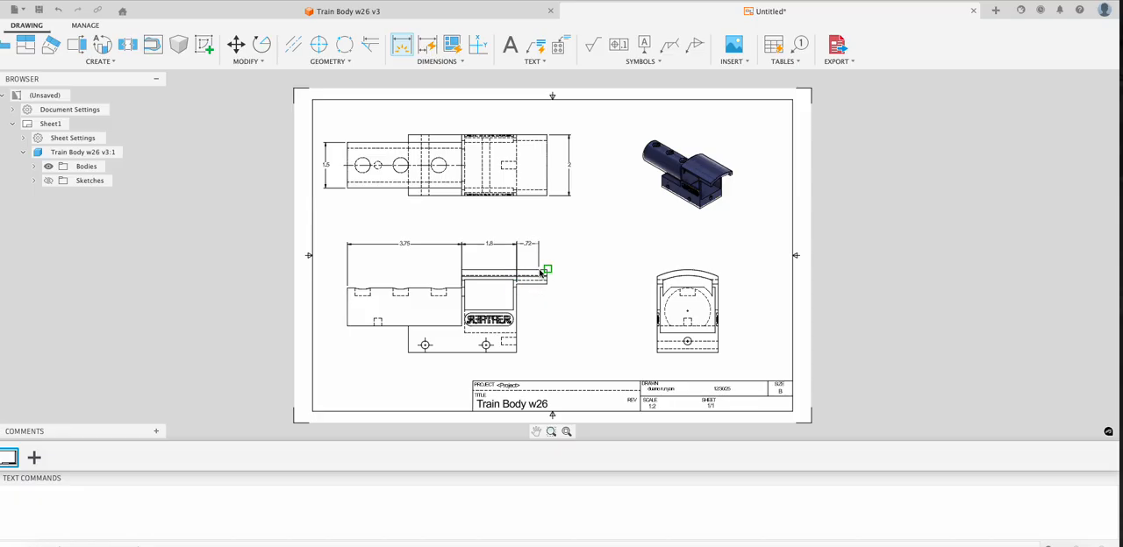
pyautogui.click(547, 274)
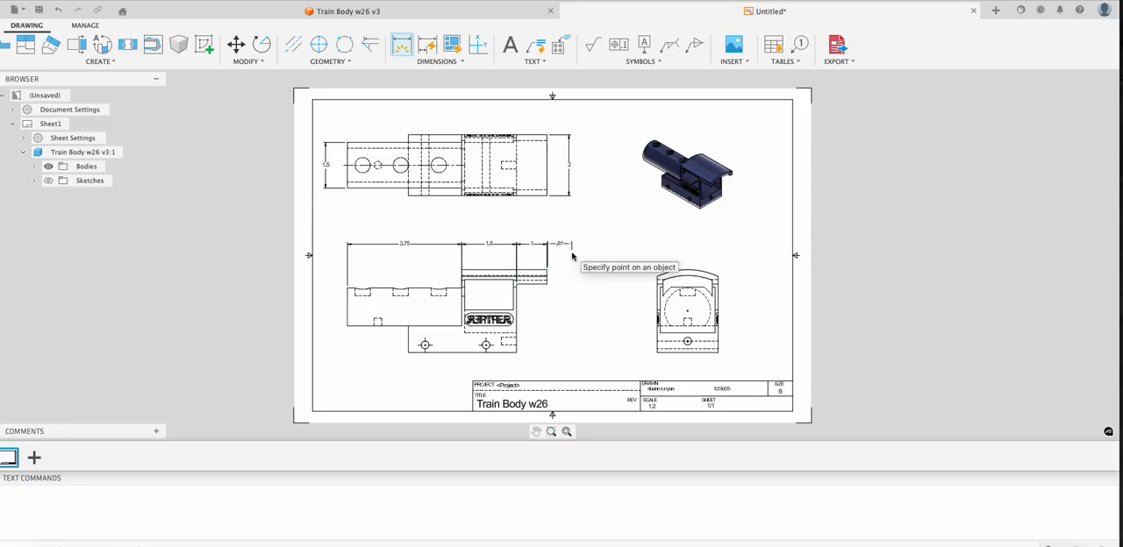
pyautogui.press('Escape')
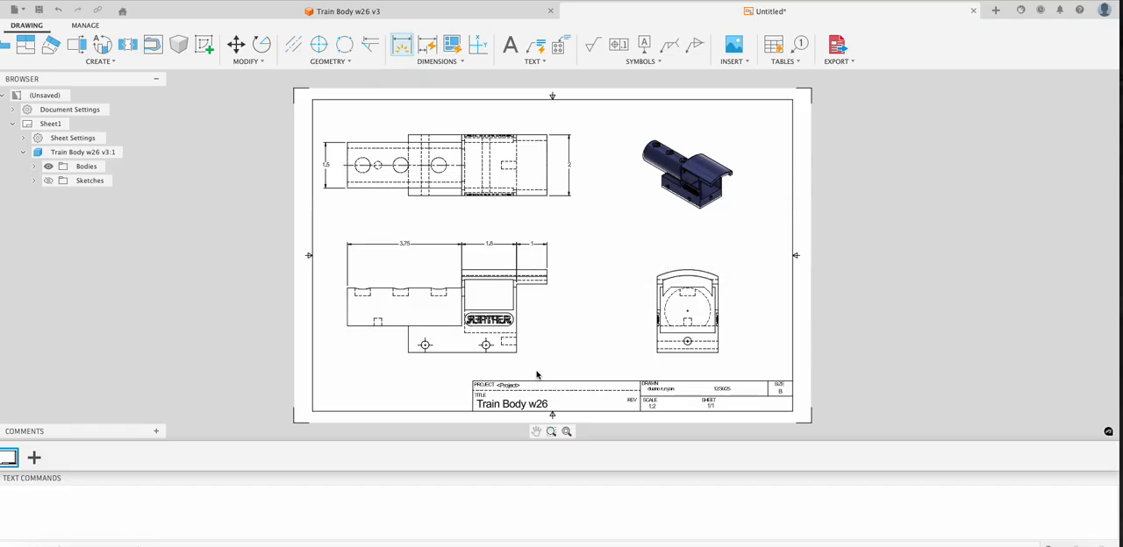
# - Add chained dimensions below the front view from the base's rear edge to the first axle hole and between the two holes
pyautogui.click(488, 361)
pyautogui.click(427, 346)
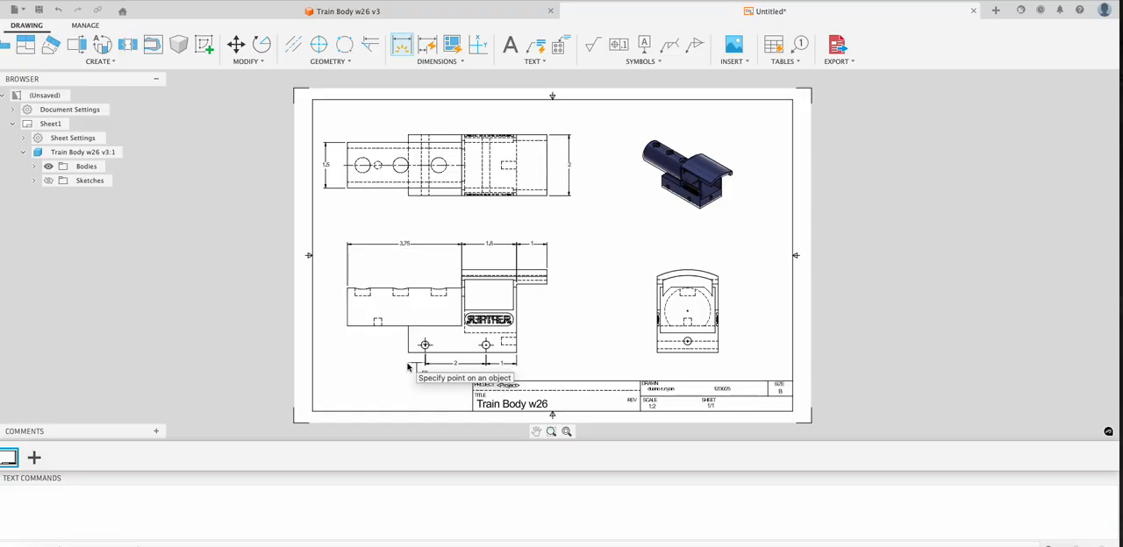
pyautogui.press('Escape')
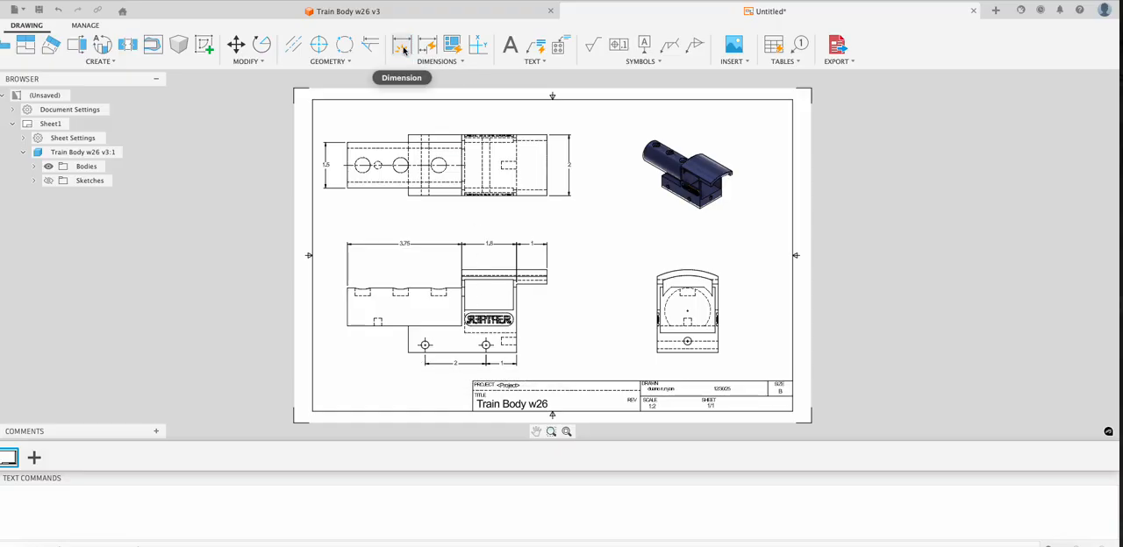
# - Dimension the full length of the base below the front view and the boiler's overhang beyond it
pyautogui.click(402, 50)
pyautogui.click(516, 355)
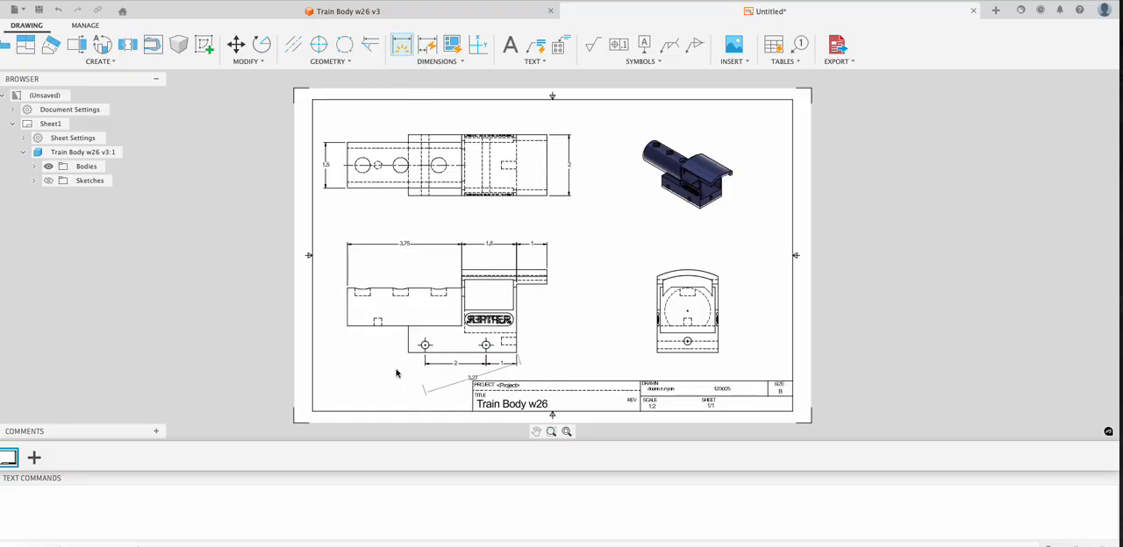
pyautogui.click(408, 351)
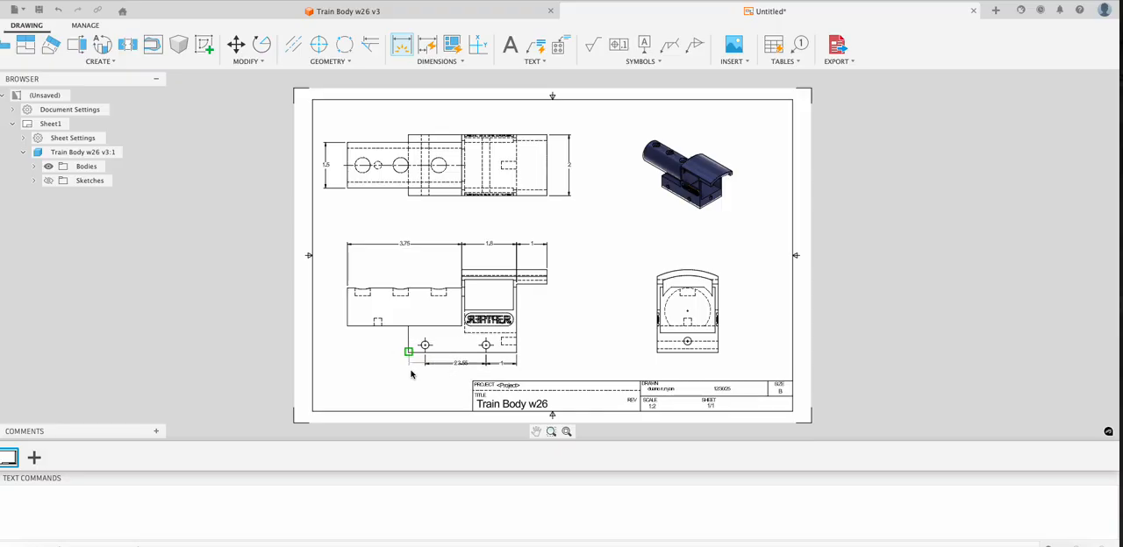
pyautogui.click(409, 373)
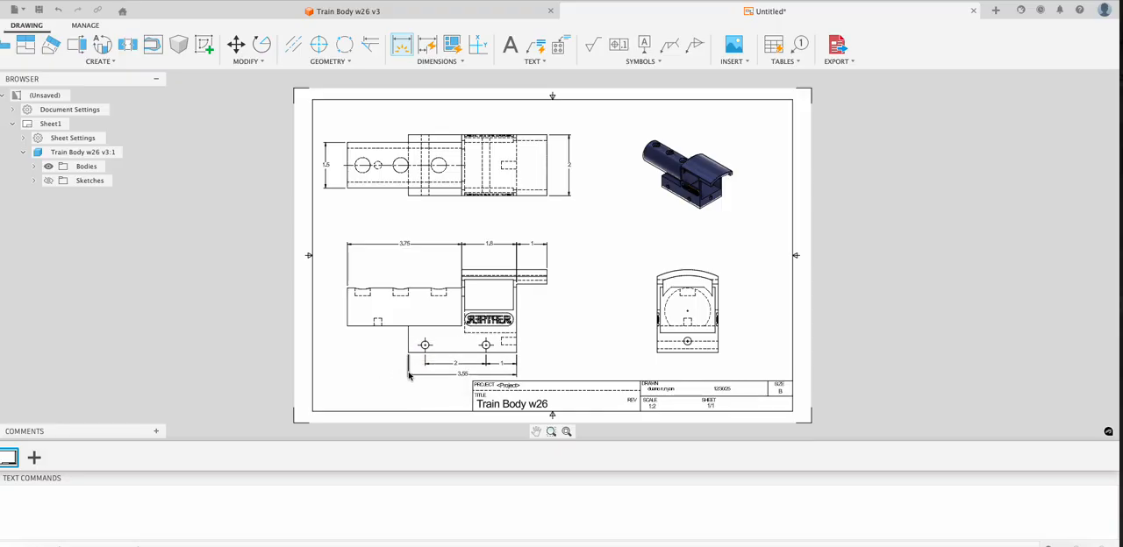
pyautogui.click(408, 375)
pyautogui.click(347, 326)
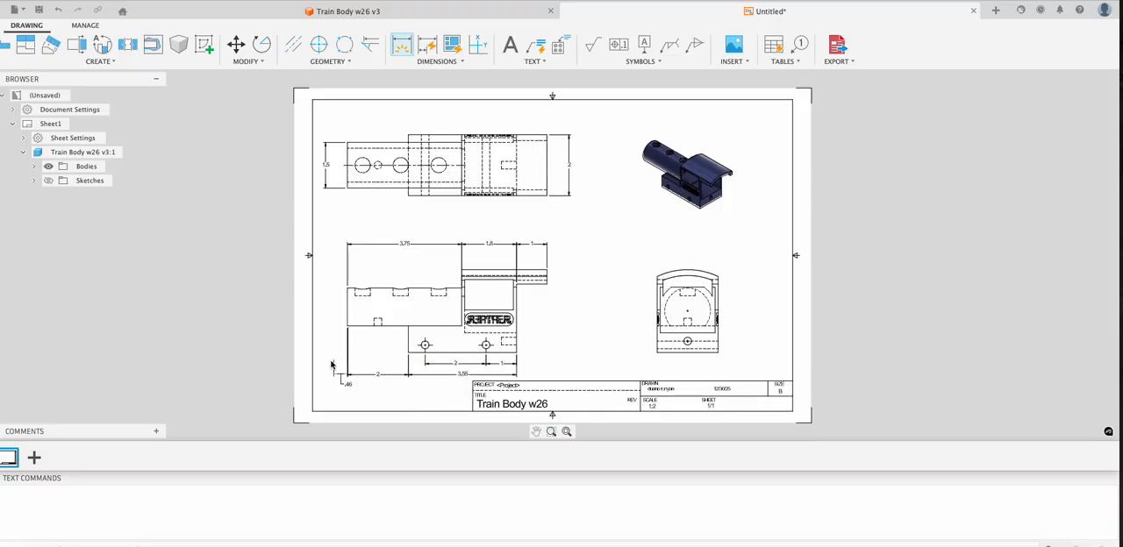
pyautogui.click(332, 365)
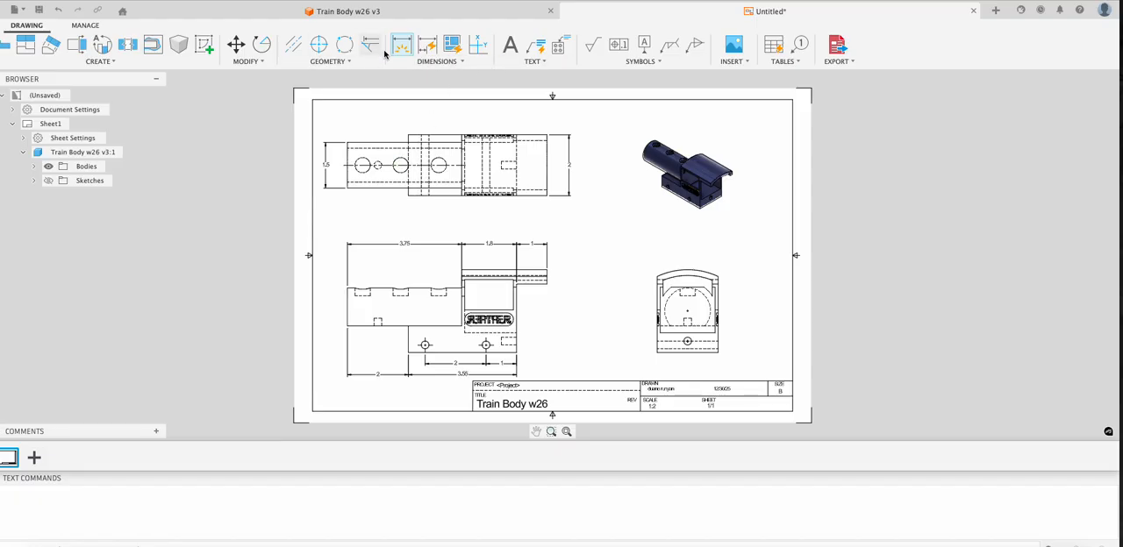
# - Dimension the height of both axle holes above the base's bottom edge in the front view
pyautogui.click(424, 346)
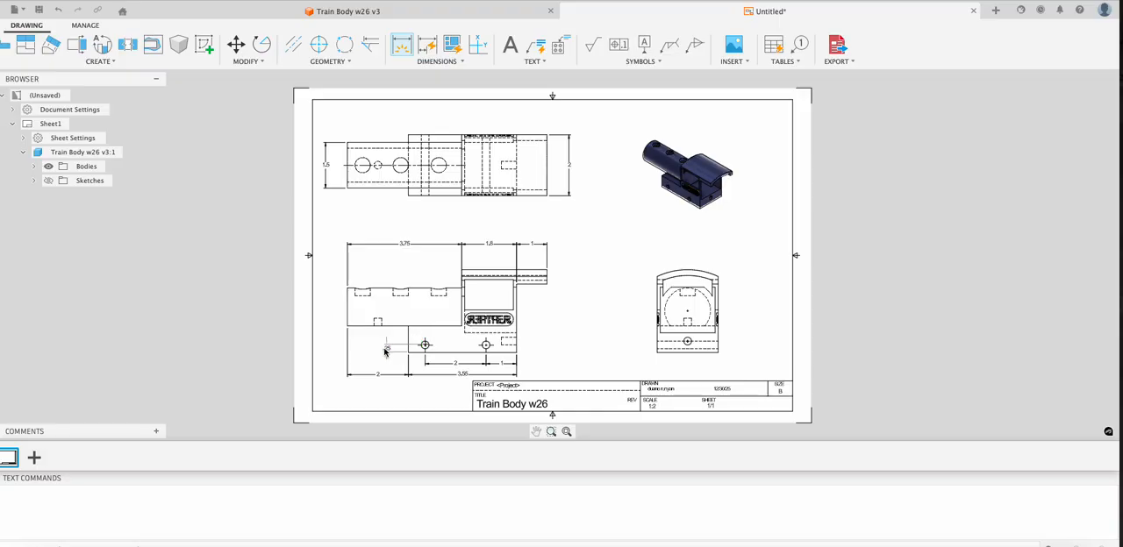
pyautogui.click(378, 350)
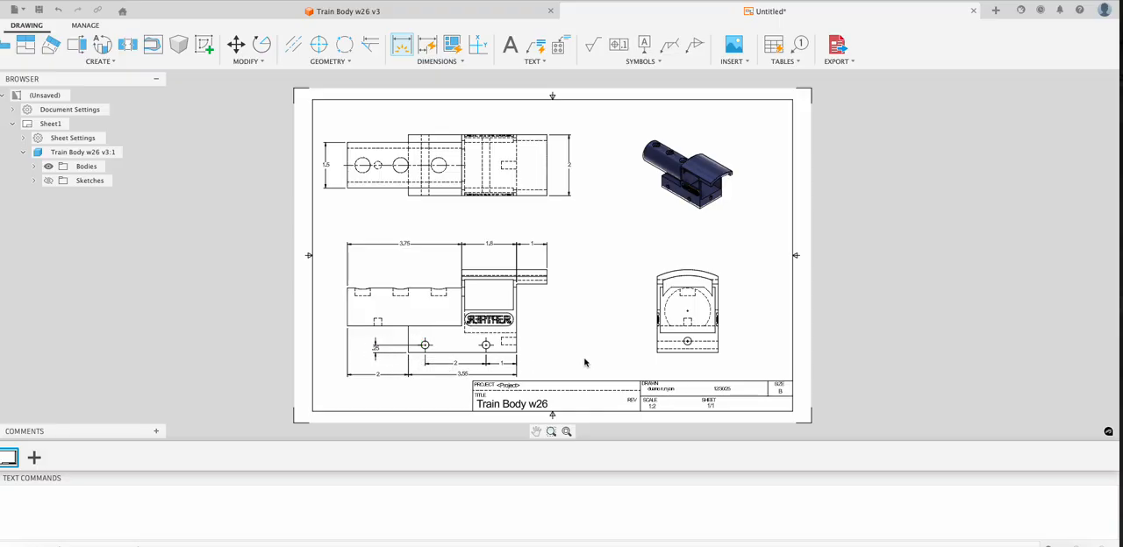
pyautogui.click(516, 352)
pyautogui.click(516, 345)
pyautogui.click(538, 346)
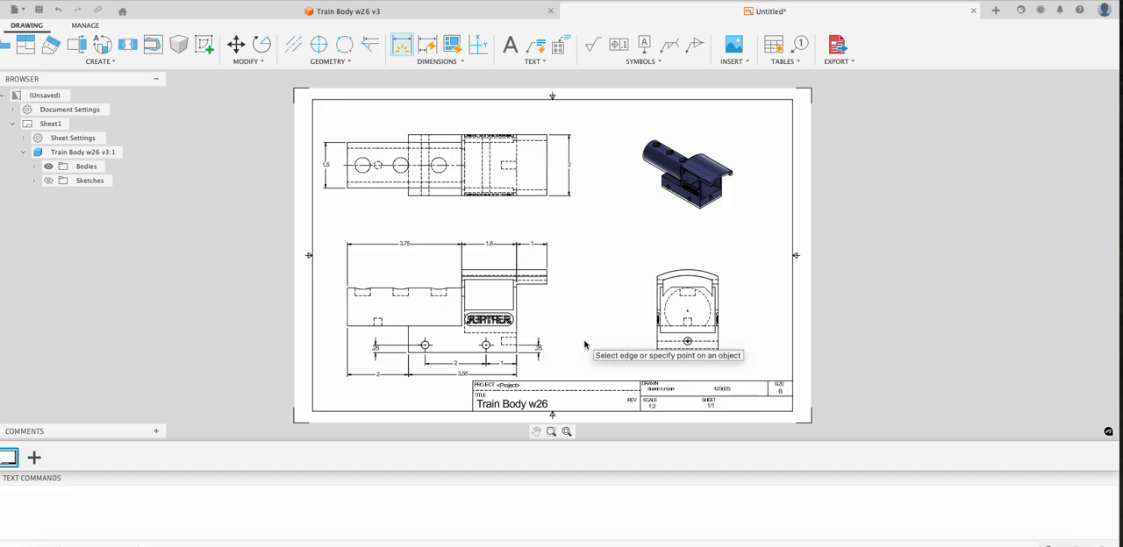
# - Dimension the width and height of the cab window in the front view
pyautogui.click(466, 305)
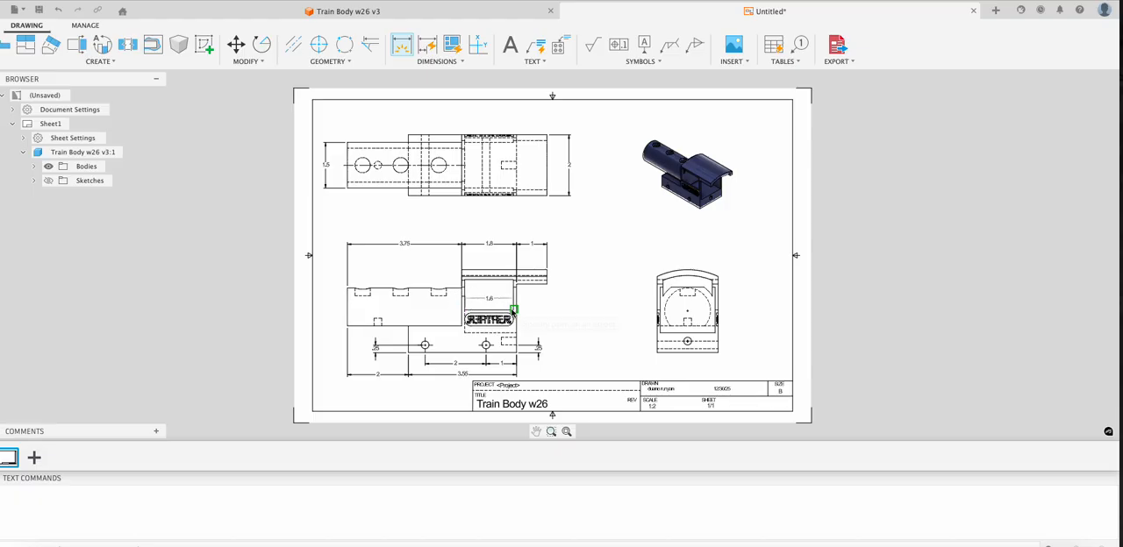
pyautogui.click(508, 303)
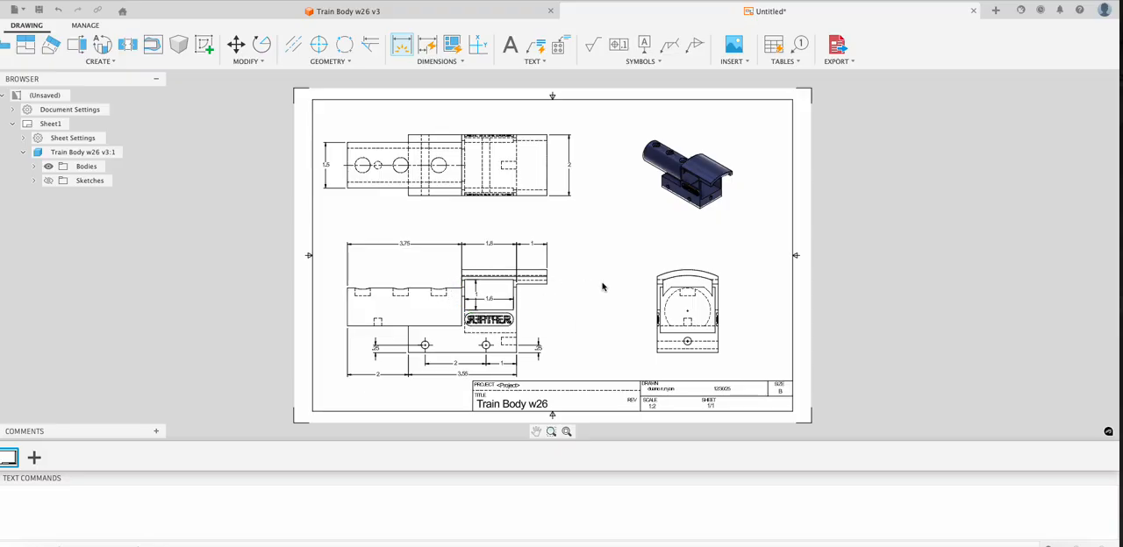
pyautogui.click(517, 288)
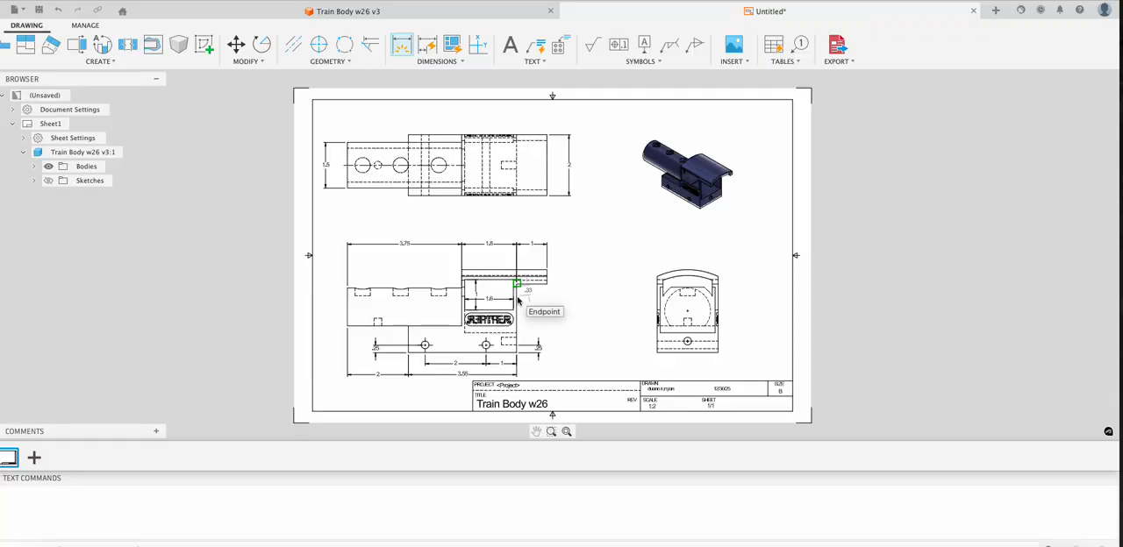
pyautogui.press('Escape')
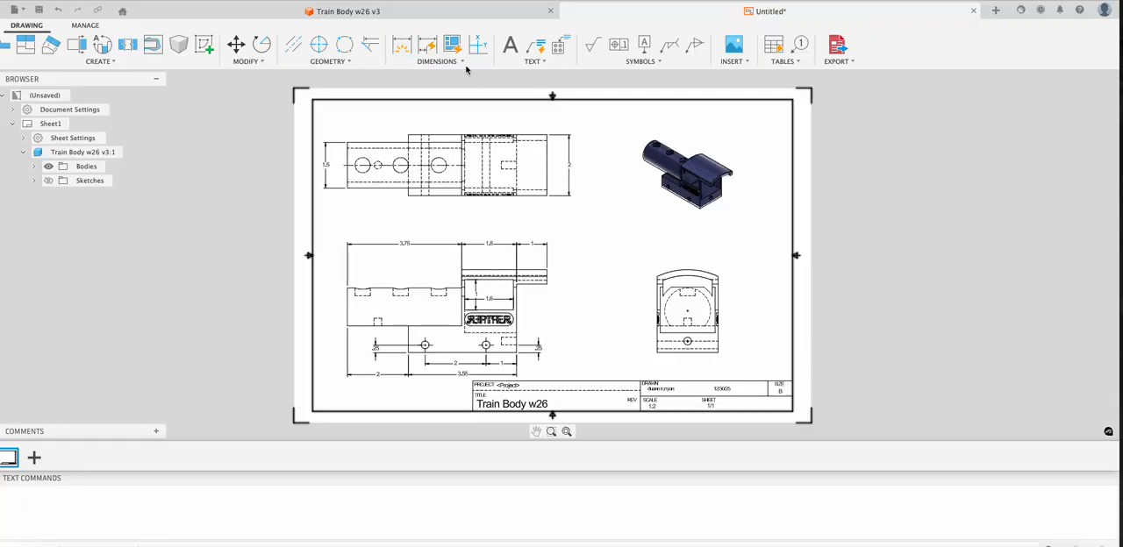
# - Dimension the first boiler hole's depth in the front view and its distance from the boiler's front end in the top view
pyautogui.click(401, 44)
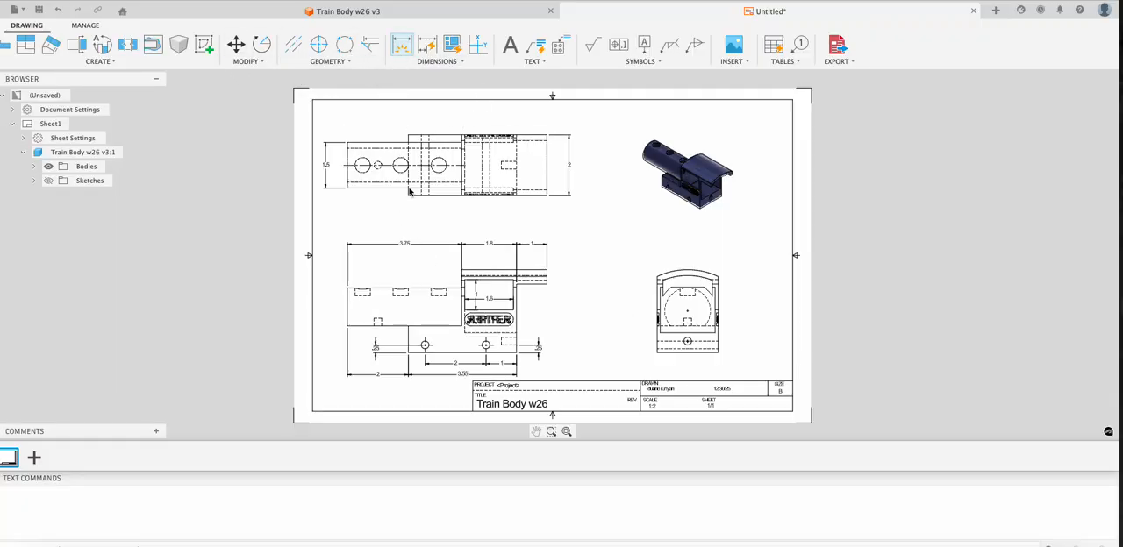
pyautogui.click(356, 291)
pyautogui.click(331, 296)
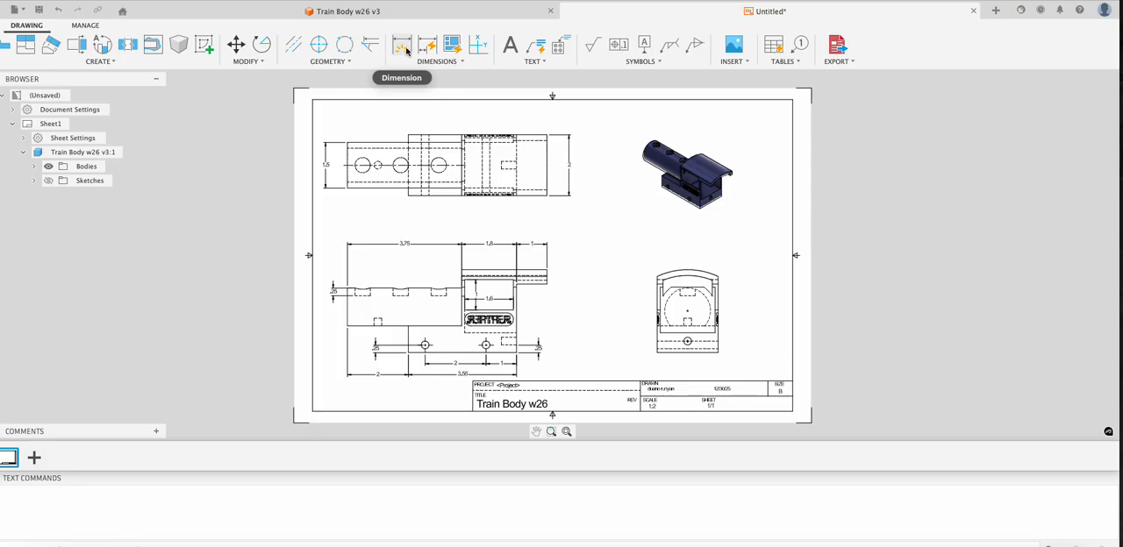
pyautogui.click(348, 158)
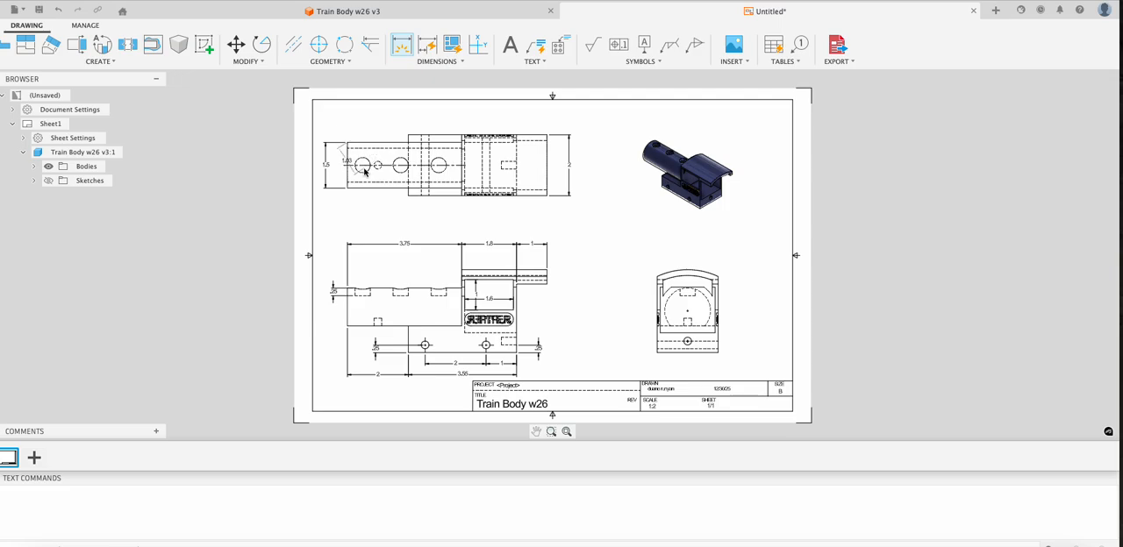
pyautogui.click(363, 171)
pyautogui.click(374, 126)
# - Add baseline dimensions from the boiler's front end to the small hidden hole and the other two boiler holes in the top view
pyautogui.click(429, 61)
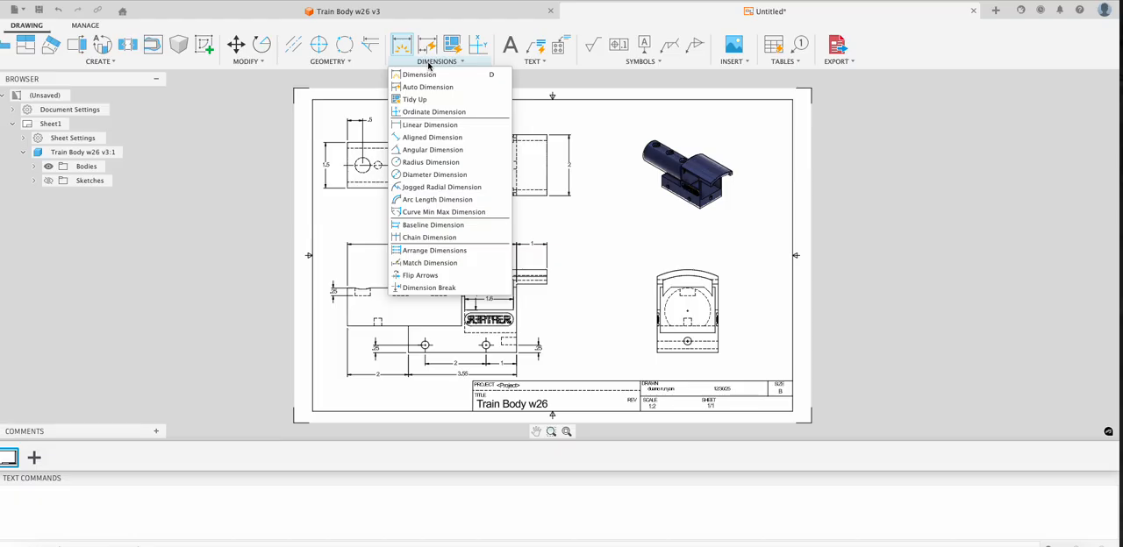
pyautogui.click(440, 226)
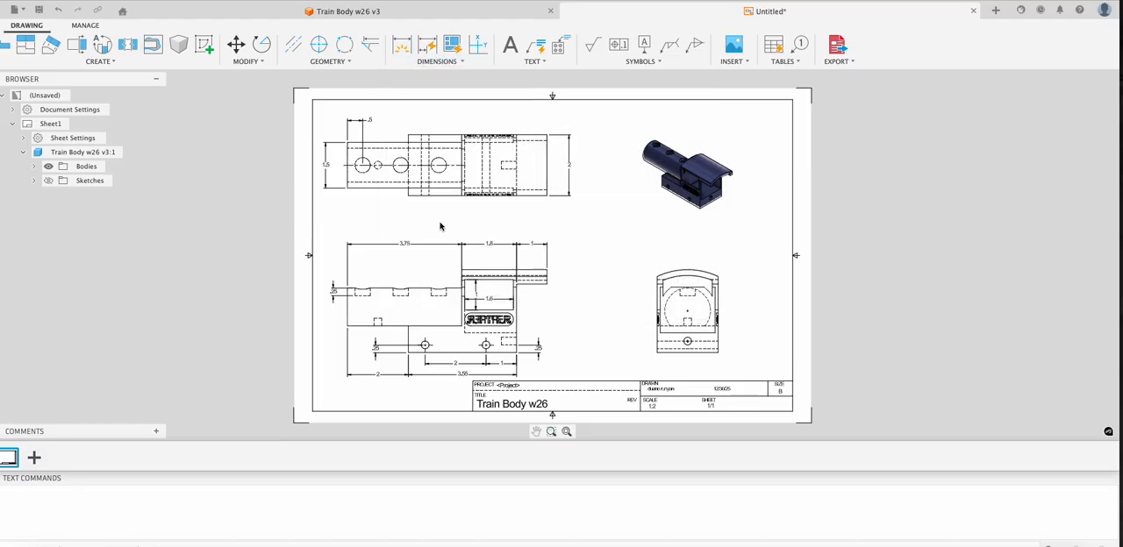
pyautogui.click(348, 134)
pyautogui.click(377, 165)
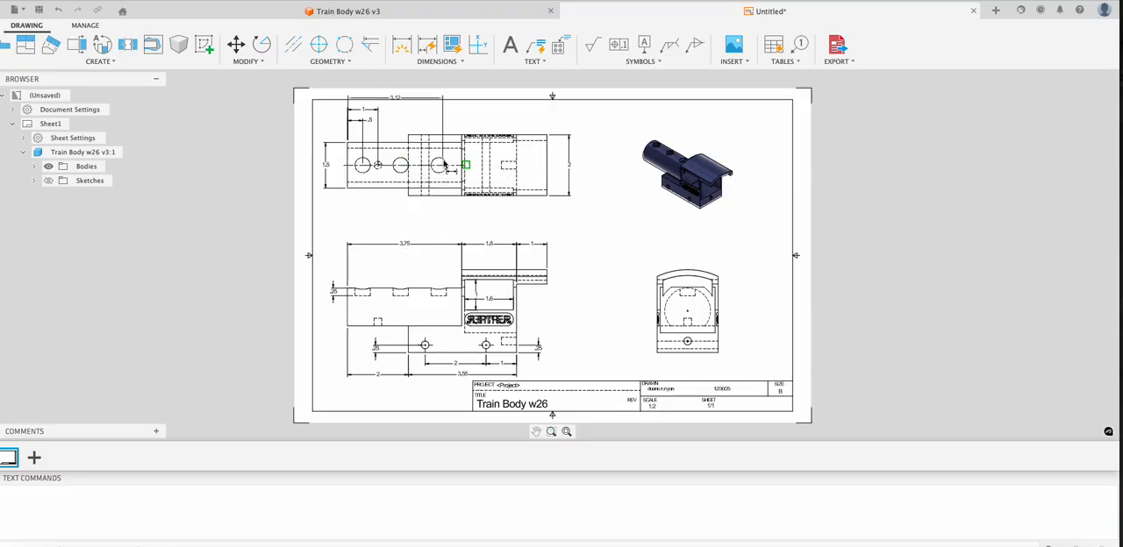
pyautogui.scroll(3, 399, 166)
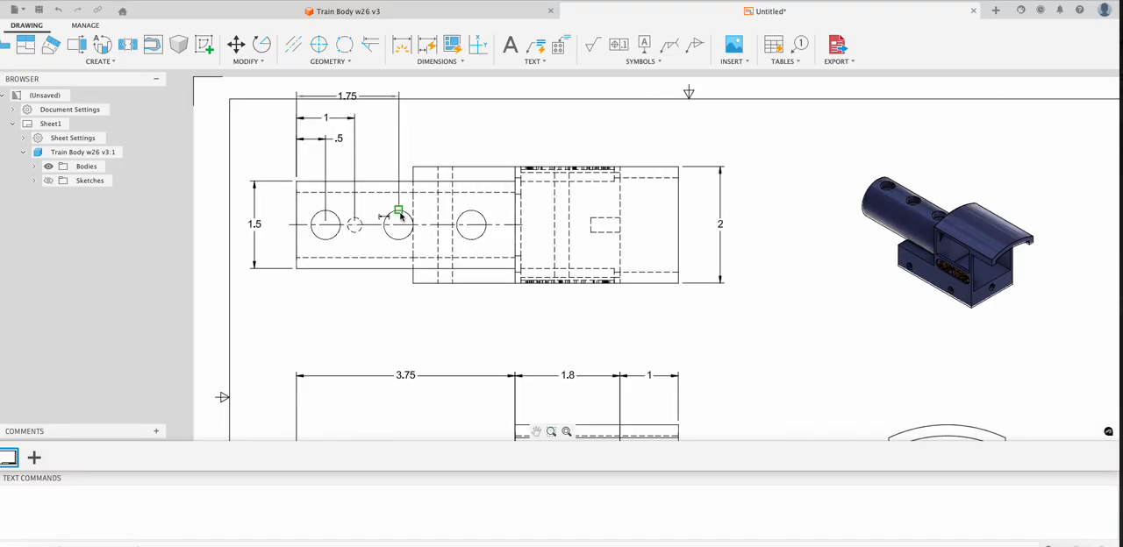
pyautogui.click(400, 215)
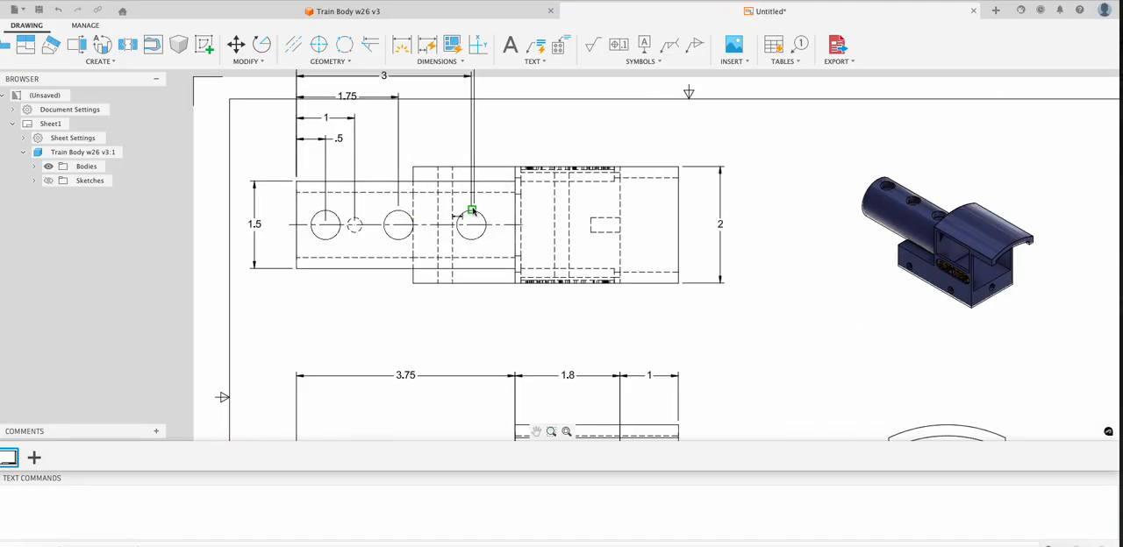
pyautogui.click(472, 211)
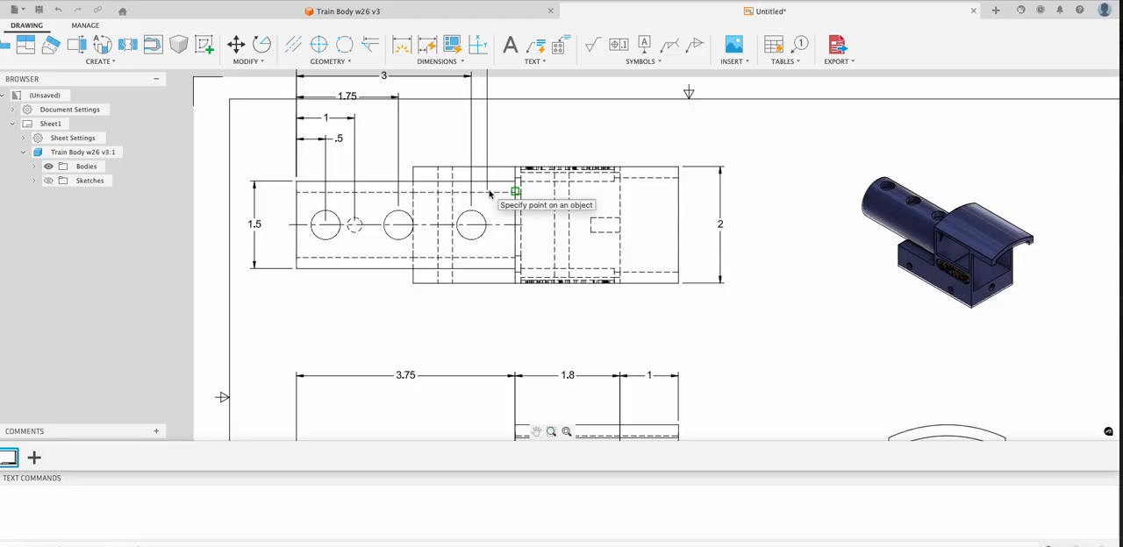
pyautogui.press('Escape')
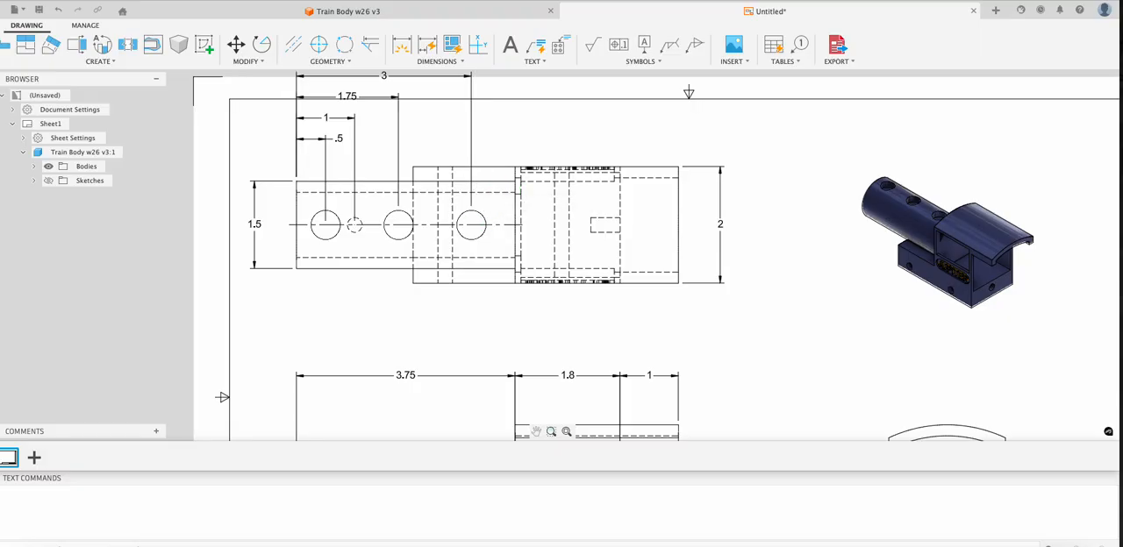
# - Move the top view slightly down on the sheet, closer to the front view
pyautogui.scroll(2, 546, 276)
pyautogui.scroll(-7, 539, 280)
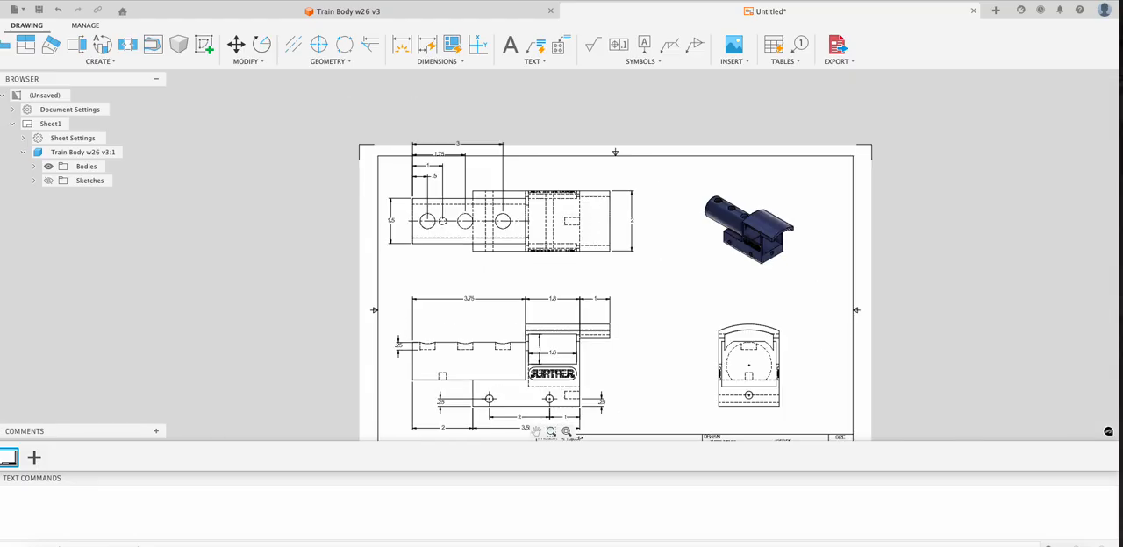
pyautogui.click(537, 253)
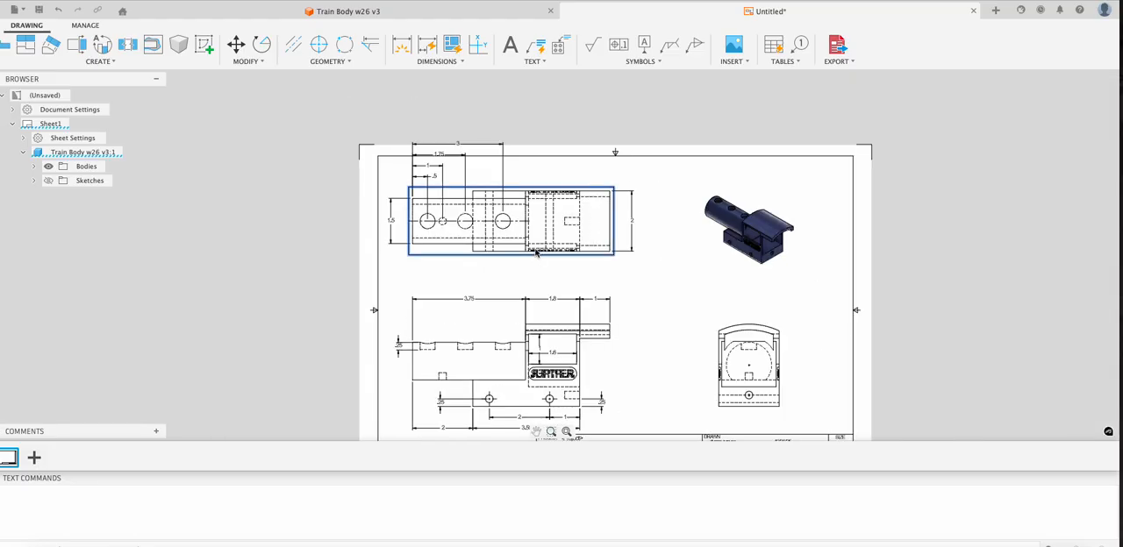
pyautogui.moveTo(537, 252); pyautogui.dragTo(538, 269)
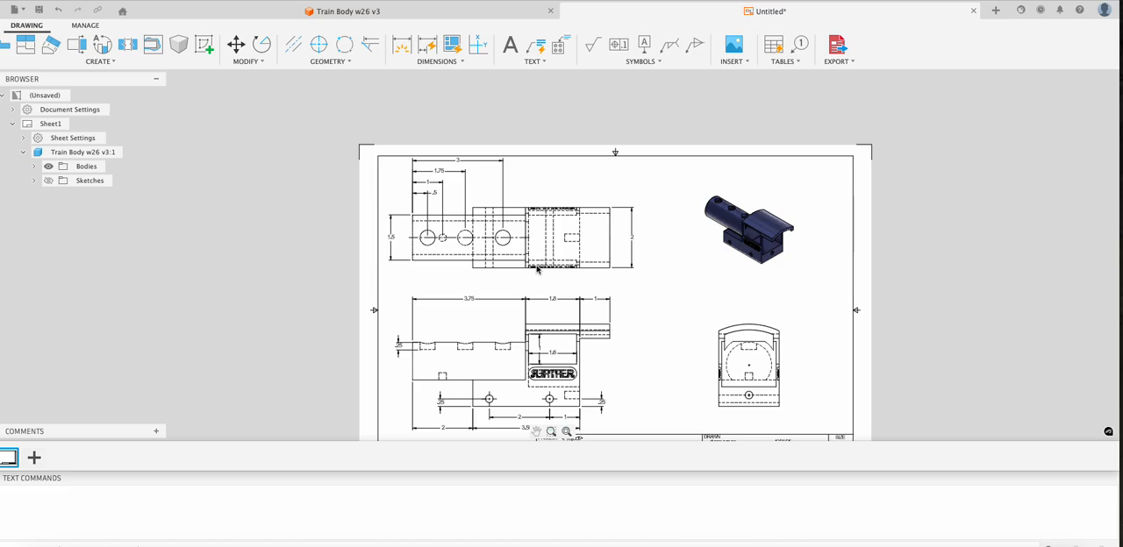
# - Reposition the four stacked hole-distance dimensions closer to the top view, keeping them evenly spaced and inside the sheet border
pyautogui.click(420, 193)
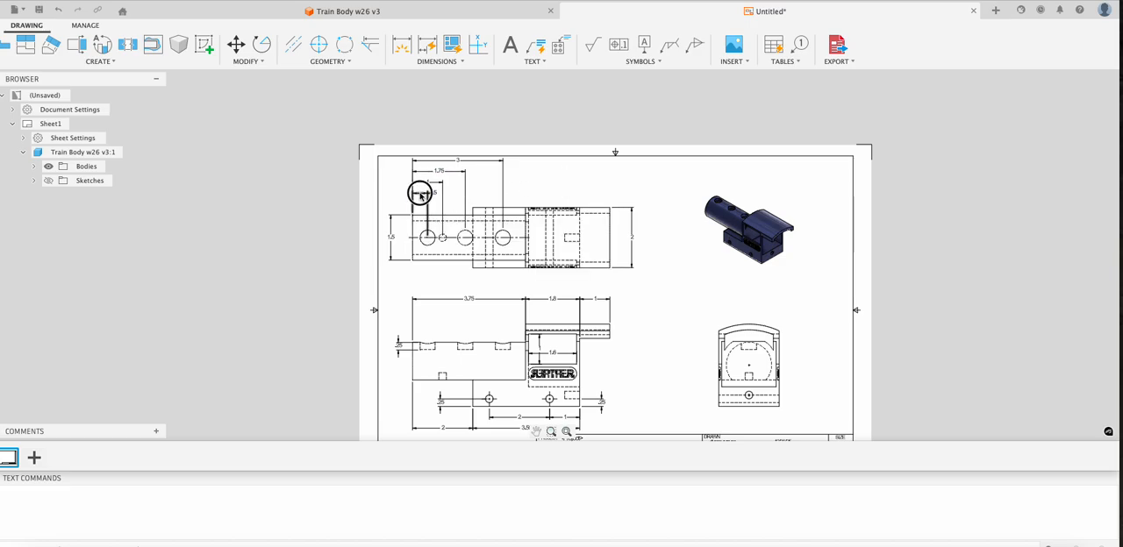
pyautogui.click(413, 194)
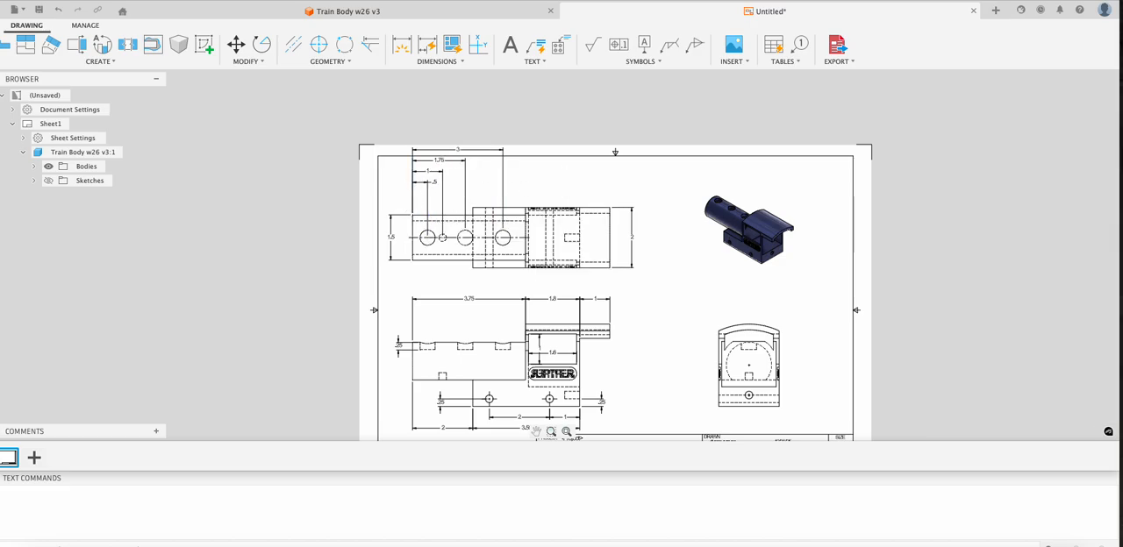
pyautogui.click(420, 184)
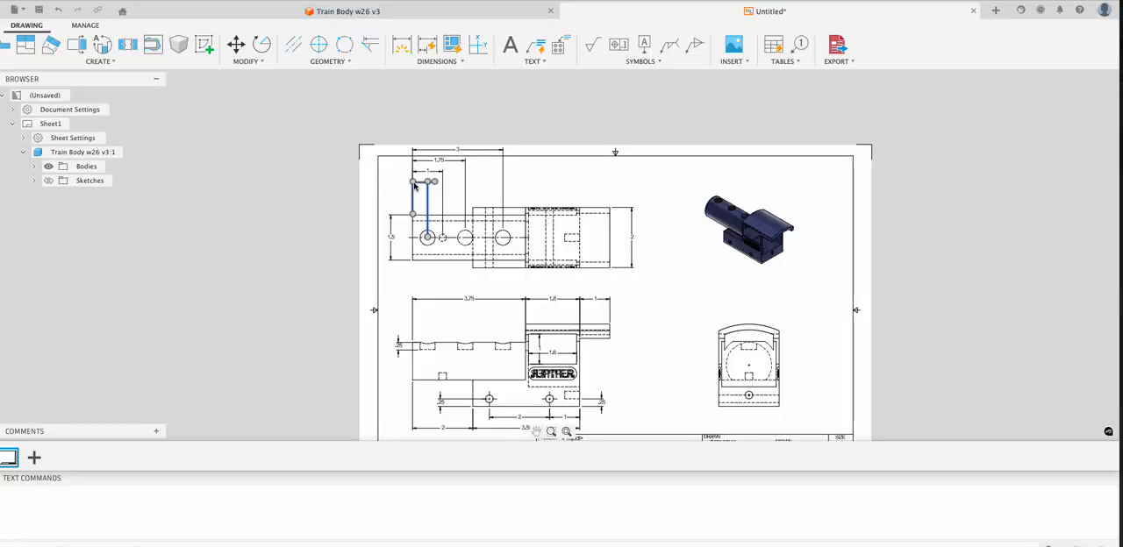
pyautogui.moveTo(415, 185)
pyautogui.mouseDown()
pyautogui.moveTo(424, 190)
pyautogui.moveTo(413, 204)
pyautogui.moveTo(413, 162)
pyautogui.moveTo(414, 175)
pyautogui.mouseUp()
pyautogui.click(424, 172)
pyautogui.click(439, 159)
pyautogui.click(459, 152)
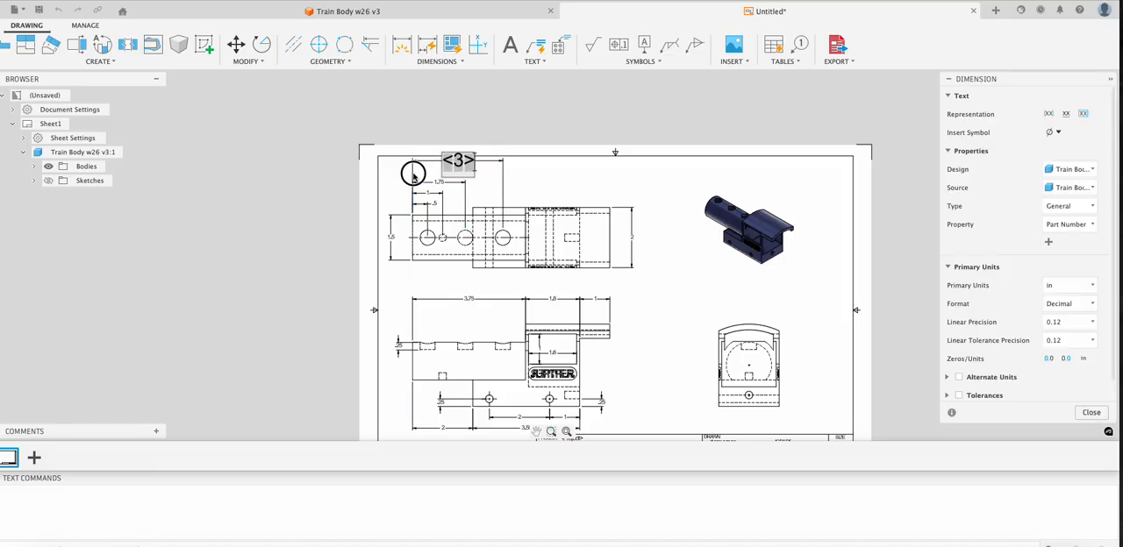
pyautogui.click(522, 172)
pyautogui.click(439, 164)
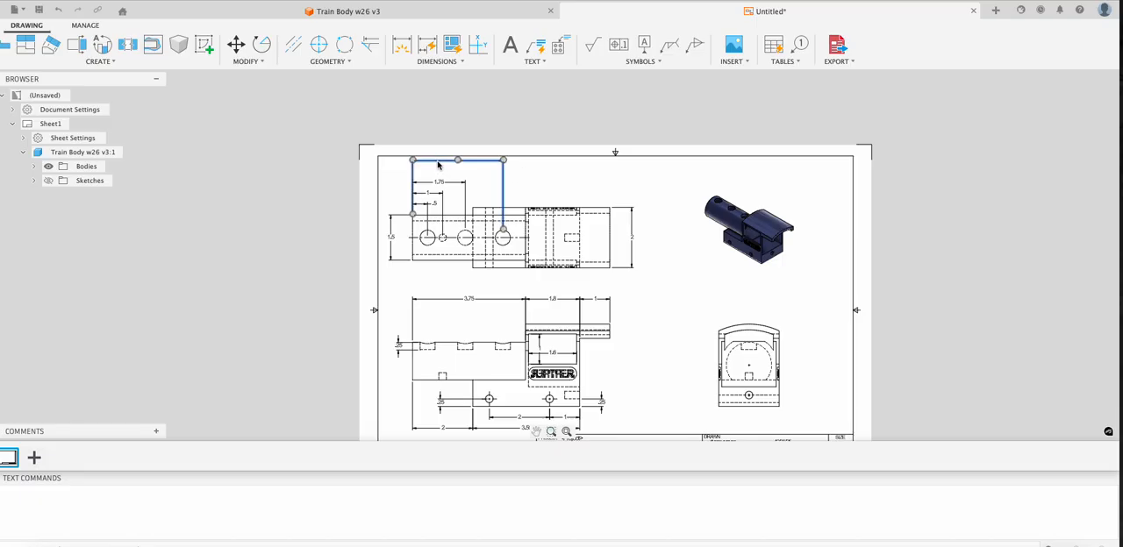
pyautogui.moveTo(413, 162); pyautogui.dragTo(414, 171)
pyautogui.click(541, 175)
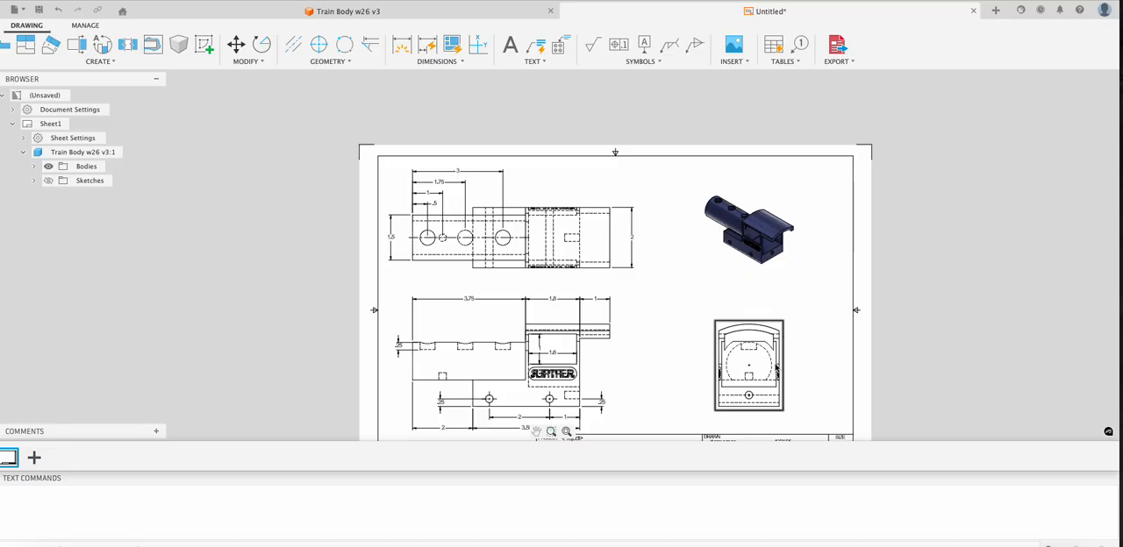
# - Add a linear dimension for the curved roof's thickness in the side view
pyautogui.click(462, 64)
pyautogui.click(427, 125)
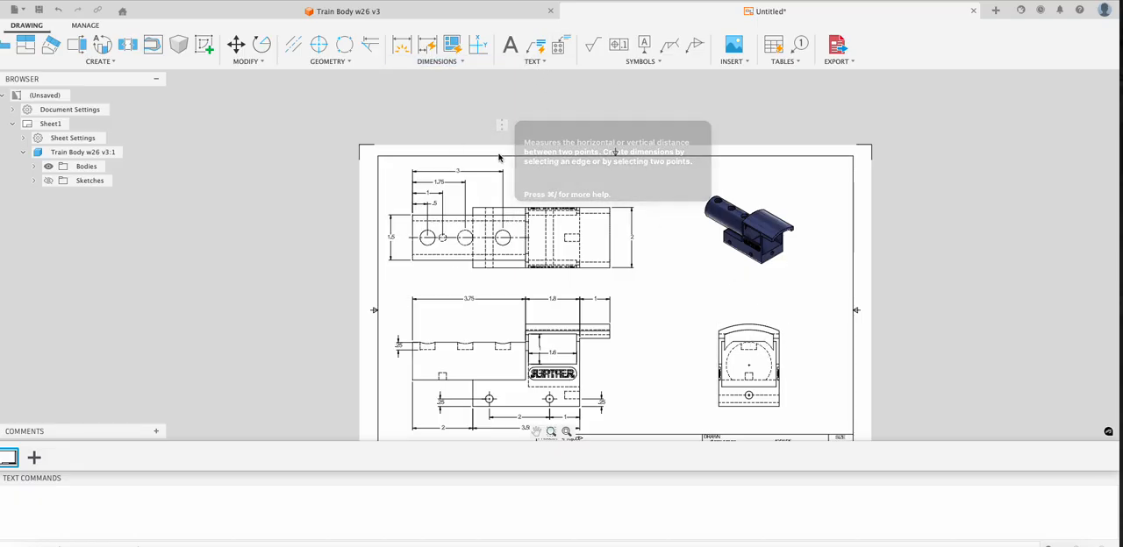
pyautogui.click(751, 329)
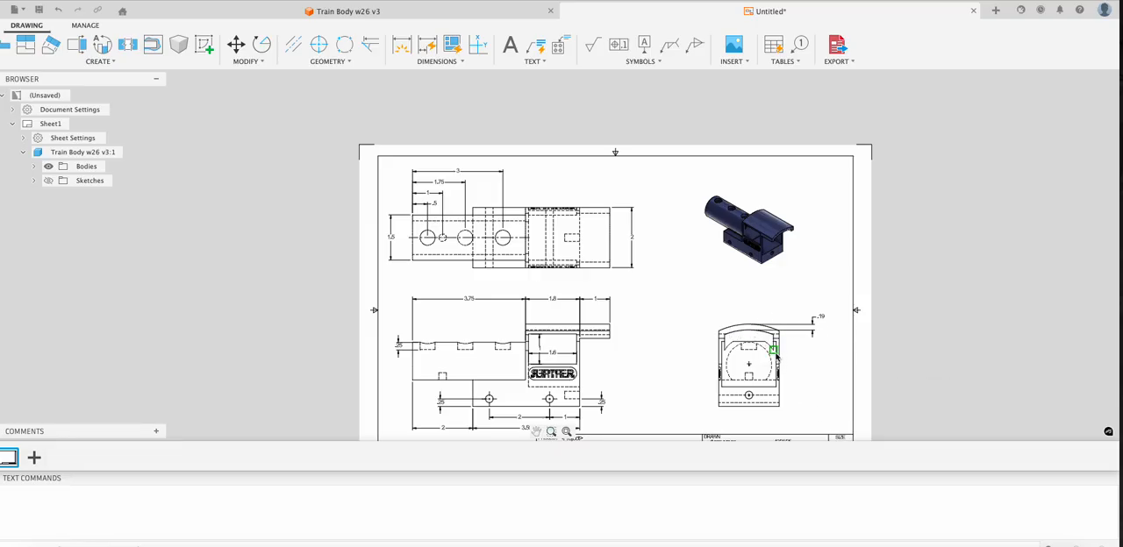
# - Dimension the cab's side wall thickness and the hole's height above the base's bottom edge in the side view
pyautogui.scroll(4, 778, 368)
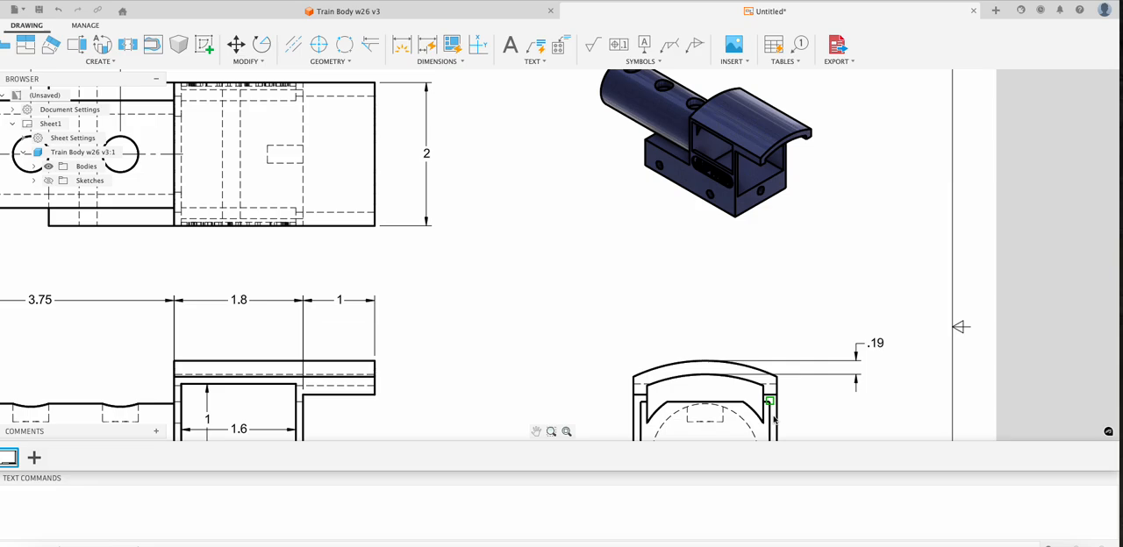
pyautogui.click(773, 409)
pyautogui.moveTo(832, 401); pyautogui.dragTo(834, 230, button='middle')
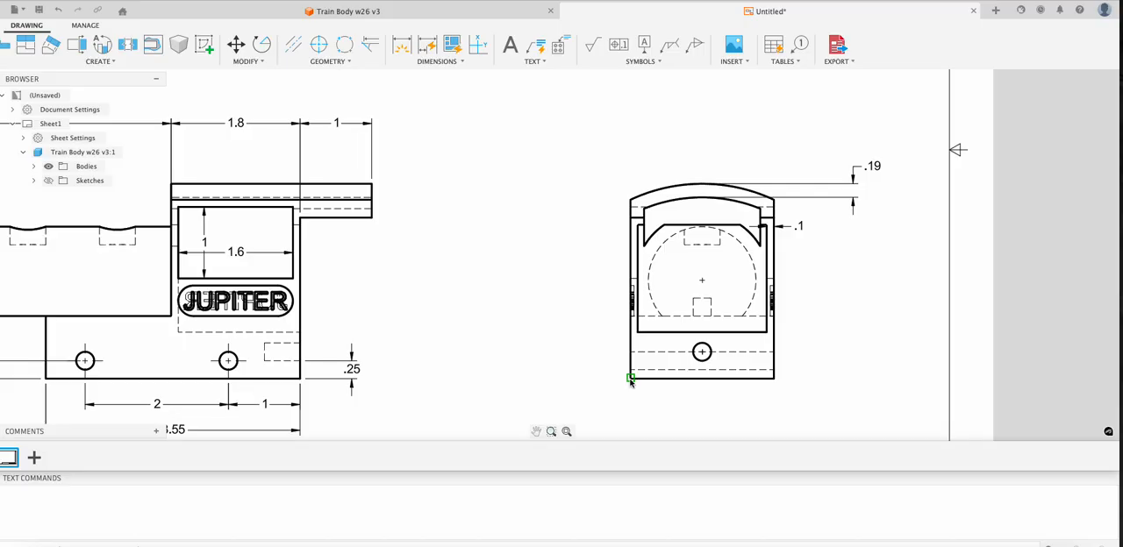
pyautogui.click(631, 352)
pyautogui.click(603, 351)
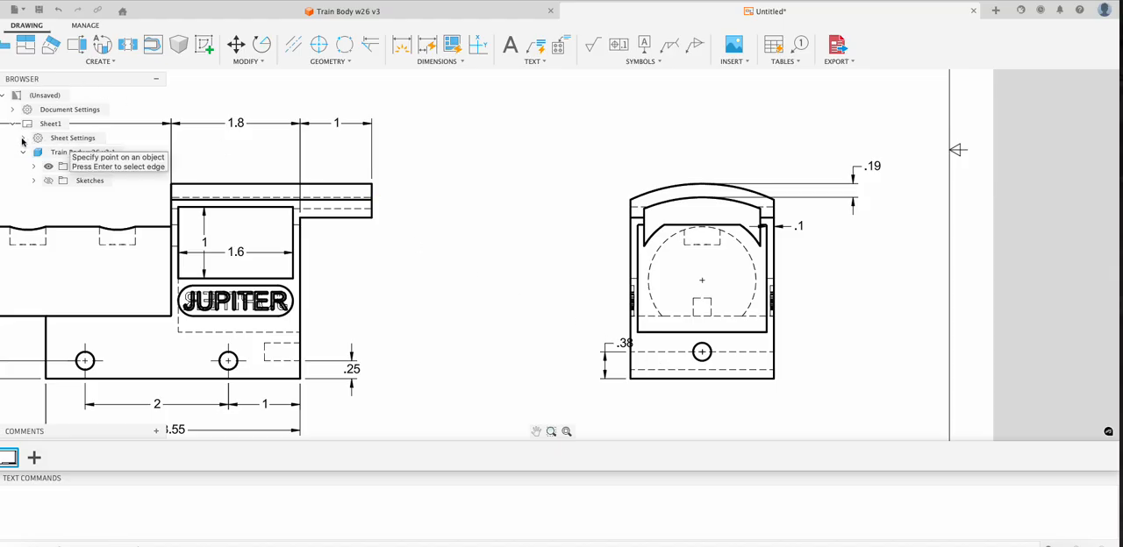
# - Set the document's dimension units to leading zeros and three-decimal linear precision, and move the side view's hole-height dimension farther out
pyautogui.click(13, 109)
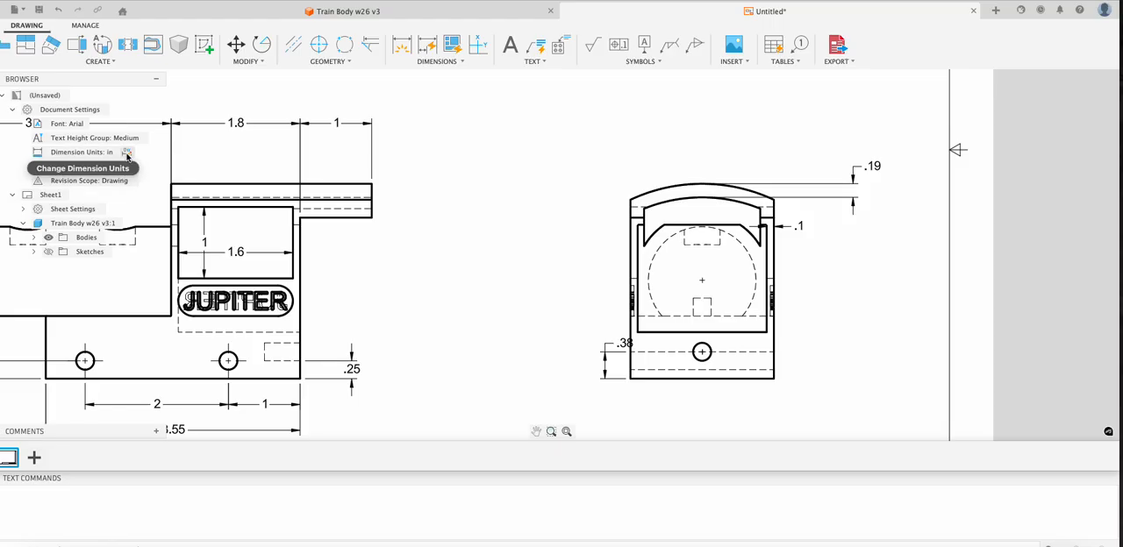
pyautogui.click(120, 152)
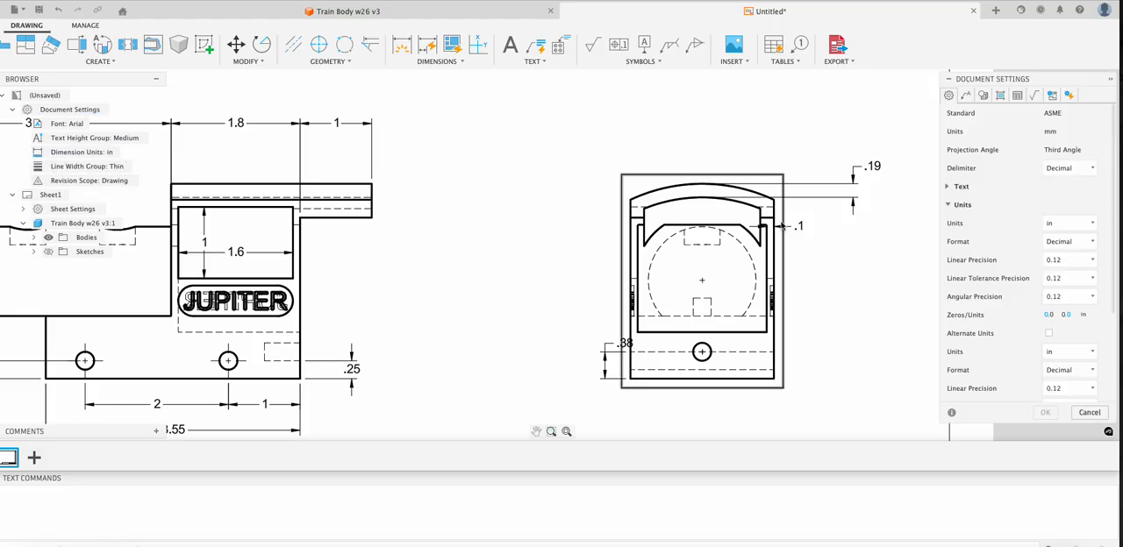
pyautogui.click(1050, 315)
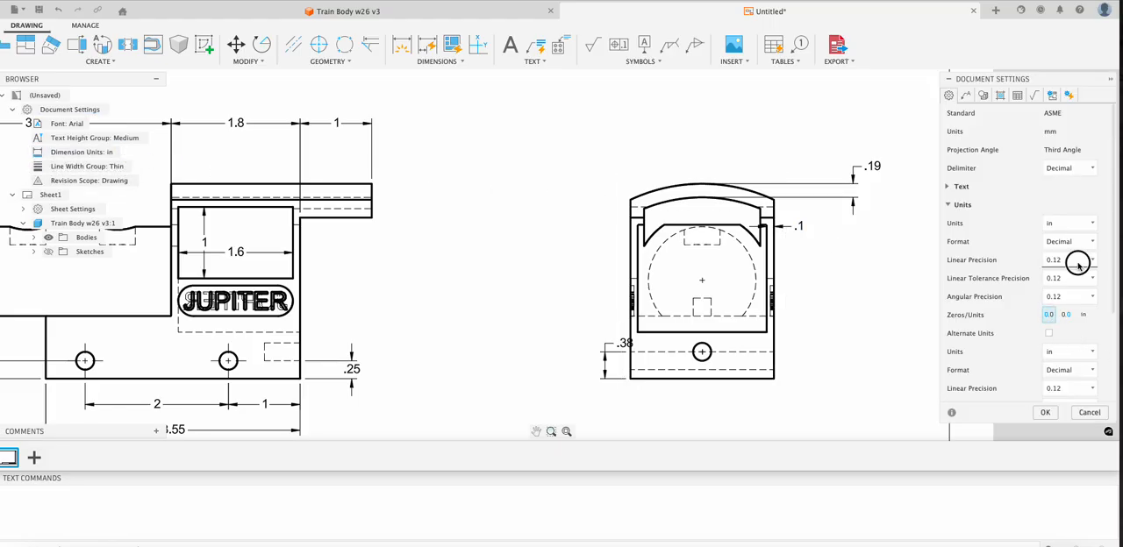
pyautogui.click(1078, 259)
pyautogui.click(1056, 322)
pyautogui.click(1045, 413)
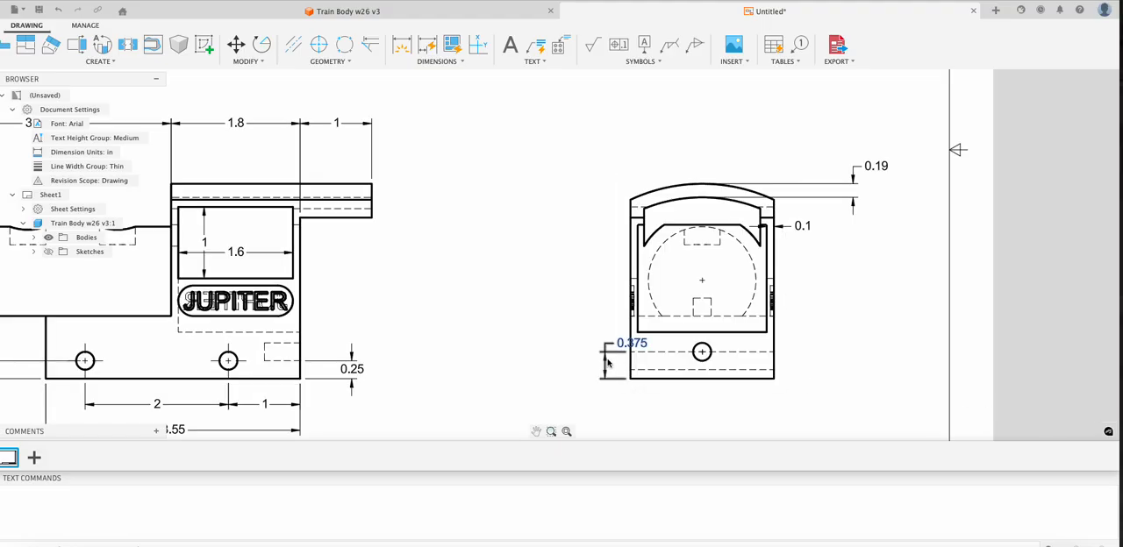
pyautogui.click(608, 363)
pyautogui.moveTo(604, 356); pyautogui.dragTo(578, 355)
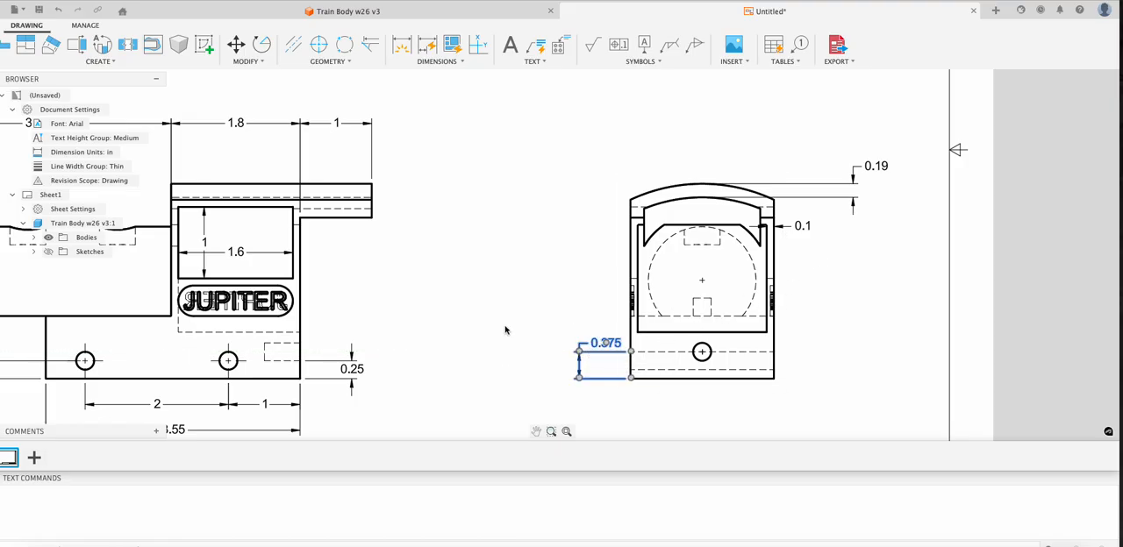
# - Try to dimension the horizontal distance from the side view's hole to the base's right edge
pyautogui.click(403, 52)
pyautogui.click(702, 354)
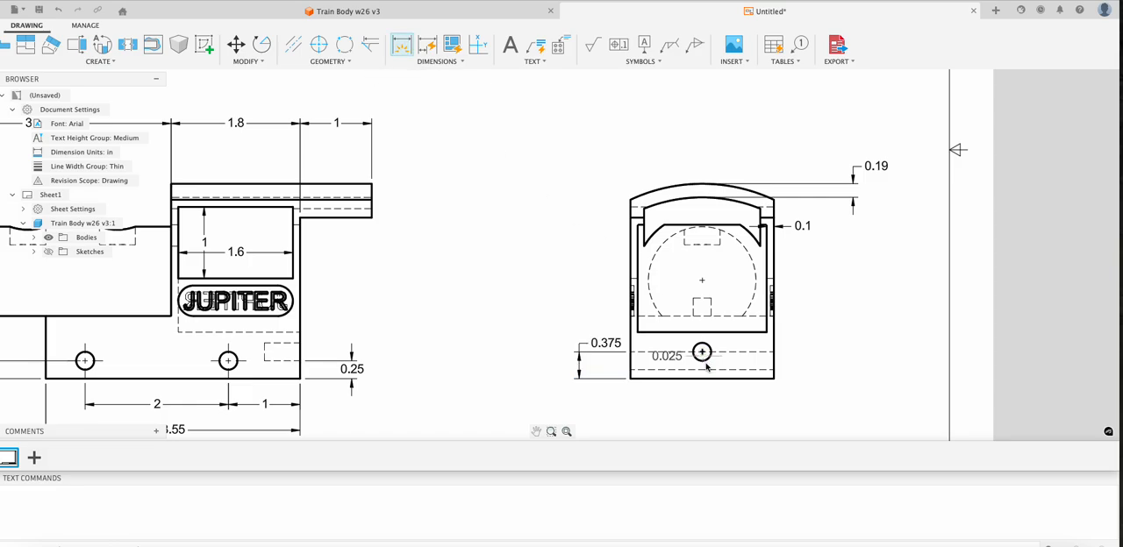
pyautogui.click(774, 378)
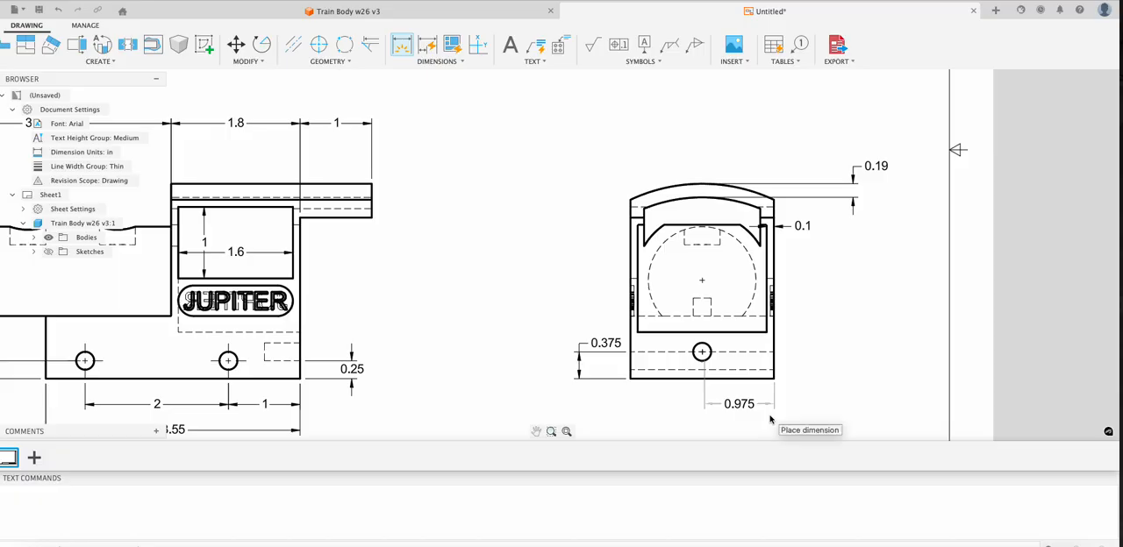
pyautogui.click(770, 420)
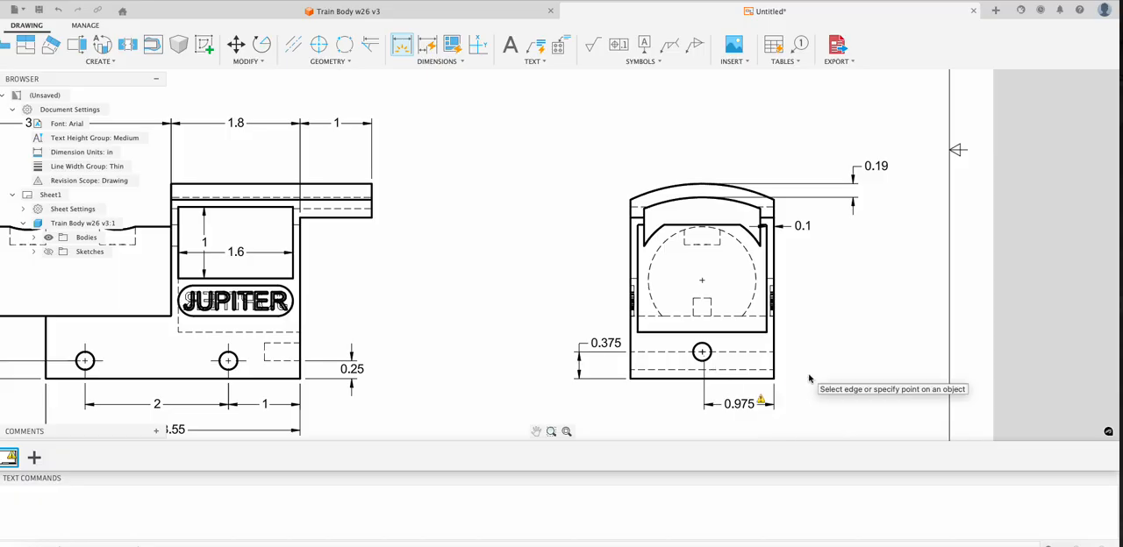
pyautogui.press('super+z')
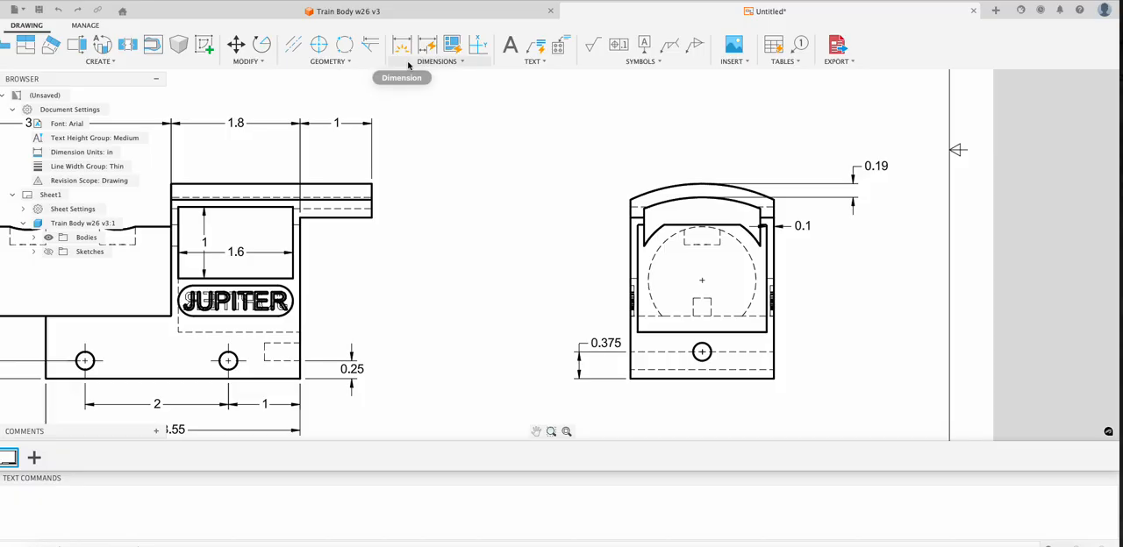
# - Add a linear dimension below the side view from the base's left edge to the hole's center
pyautogui.click(436, 61)
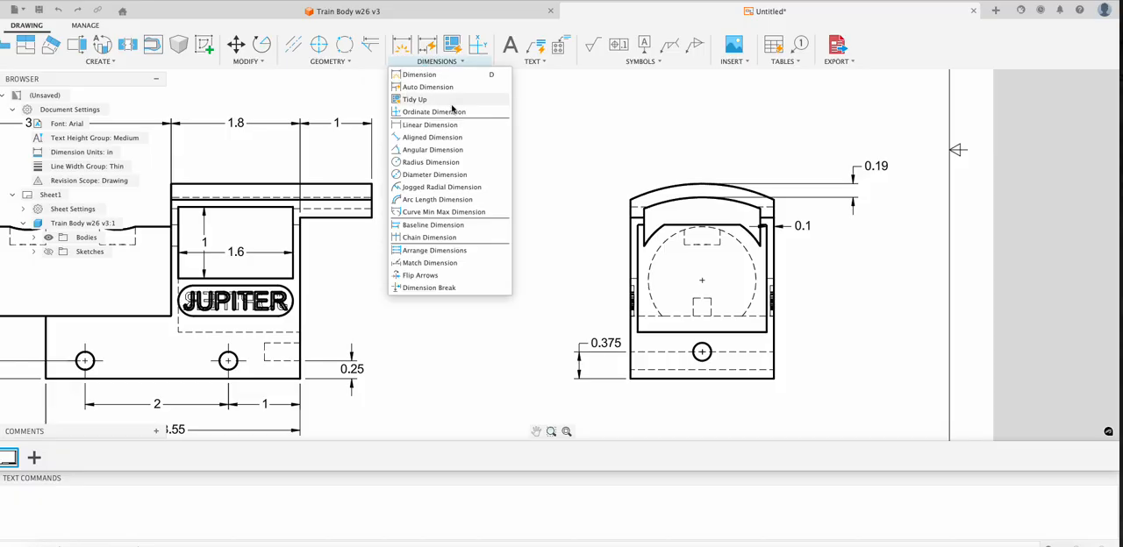
pyautogui.click(702, 352)
pyautogui.click(630, 352)
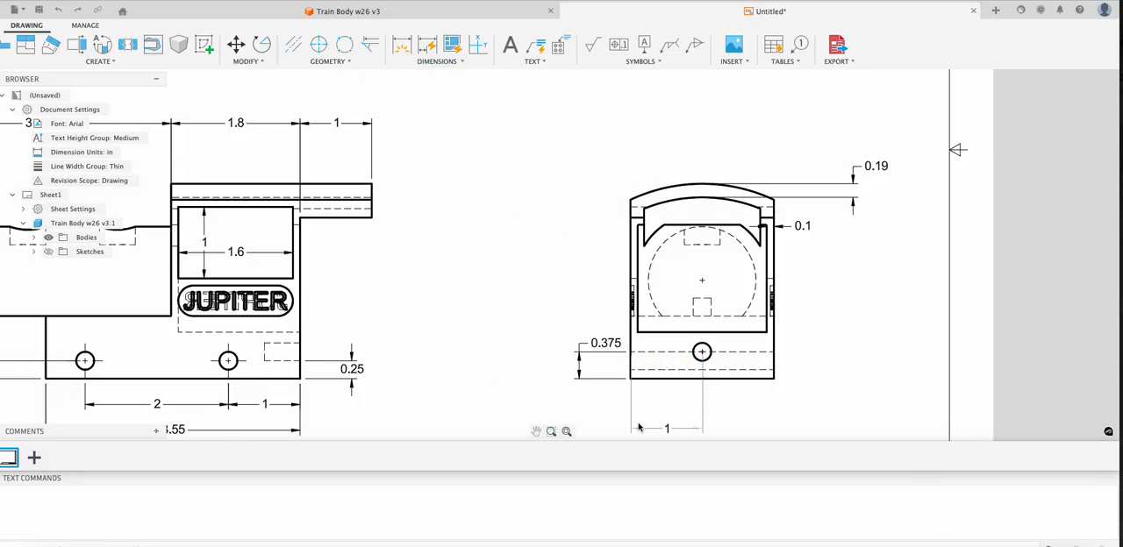
pyautogui.click(640, 428)
# - Dimension the height of the boiler's center above the base's bottom edge in the side view
pyautogui.click(702, 281)
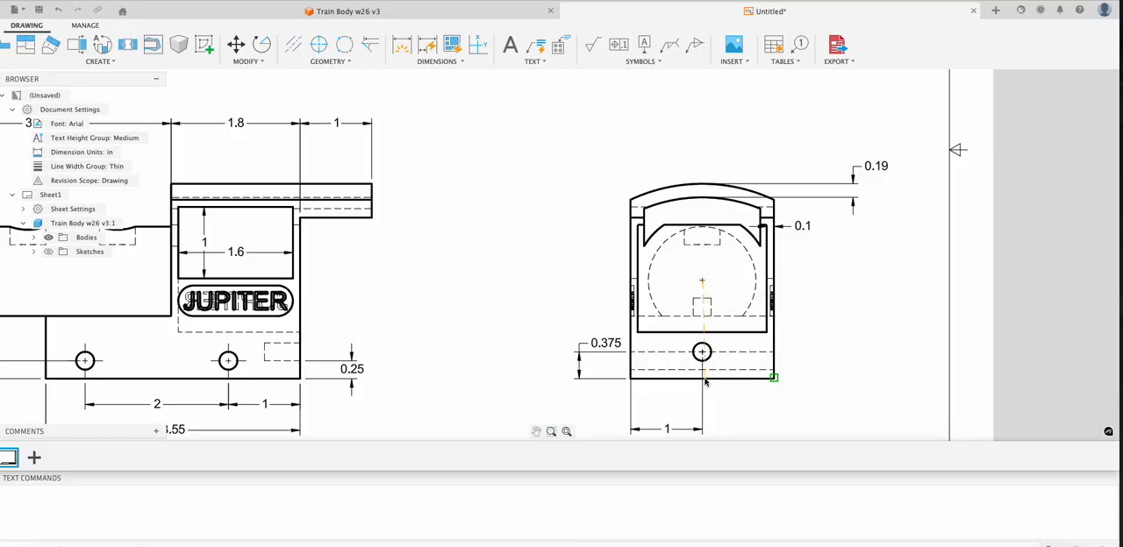
pyautogui.click(706, 379)
pyautogui.click(851, 367)
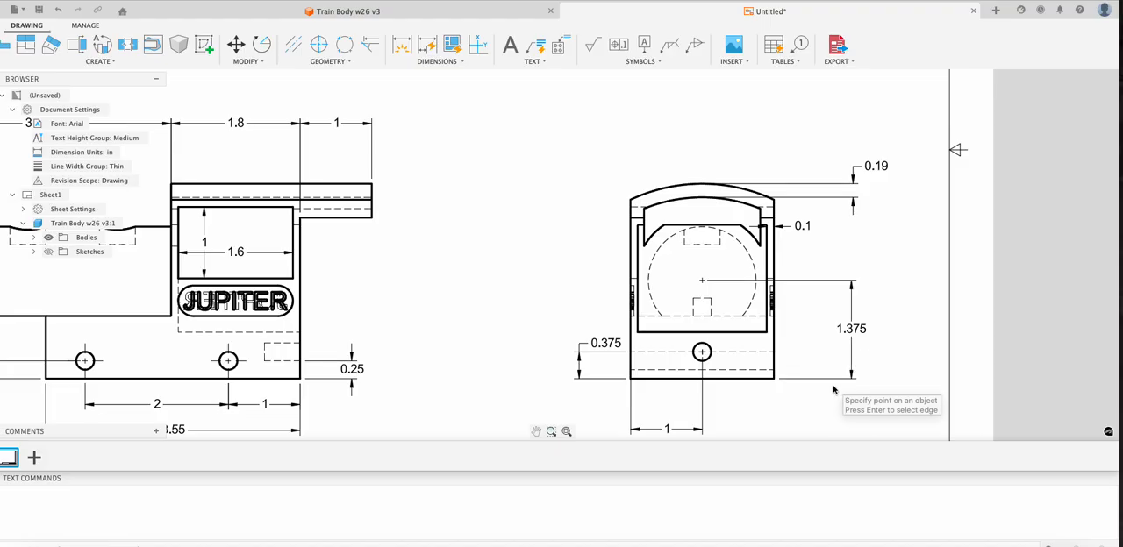
# - Add a diameter dimension to the roof's outer arc in the side view
pyautogui.scroll(3, 834, 390)
pyautogui.scroll(-3, 834, 390)
pyautogui.scroll(1, 832, 390)
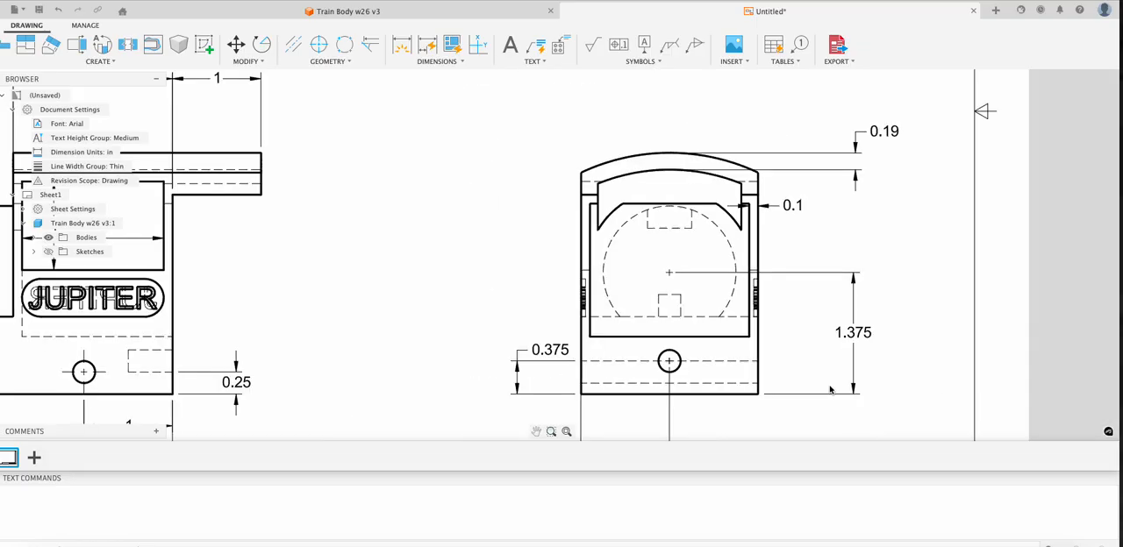
pyautogui.scroll(-2, 831, 391)
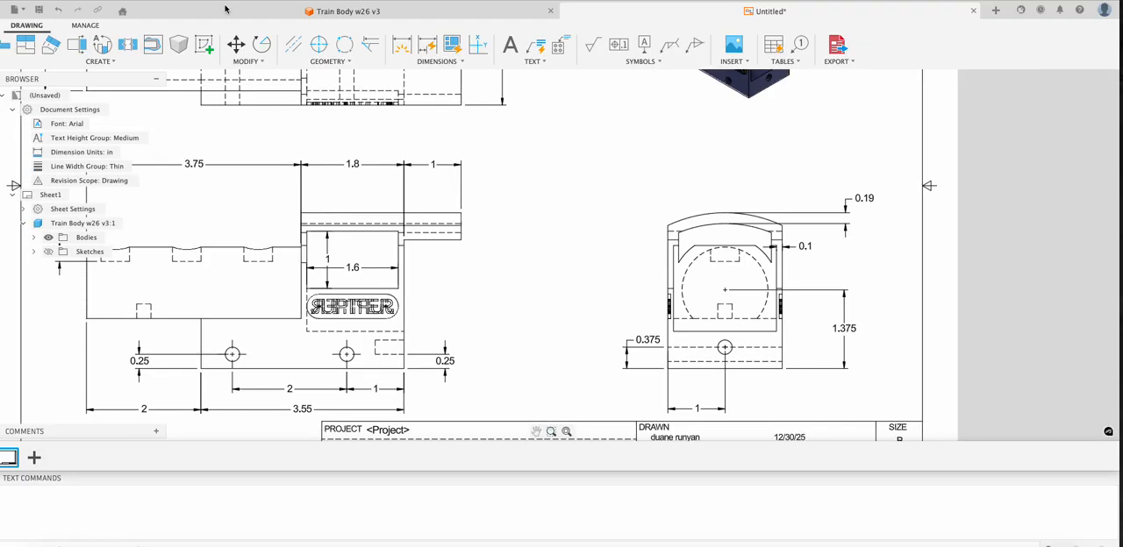
pyautogui.click(421, 62)
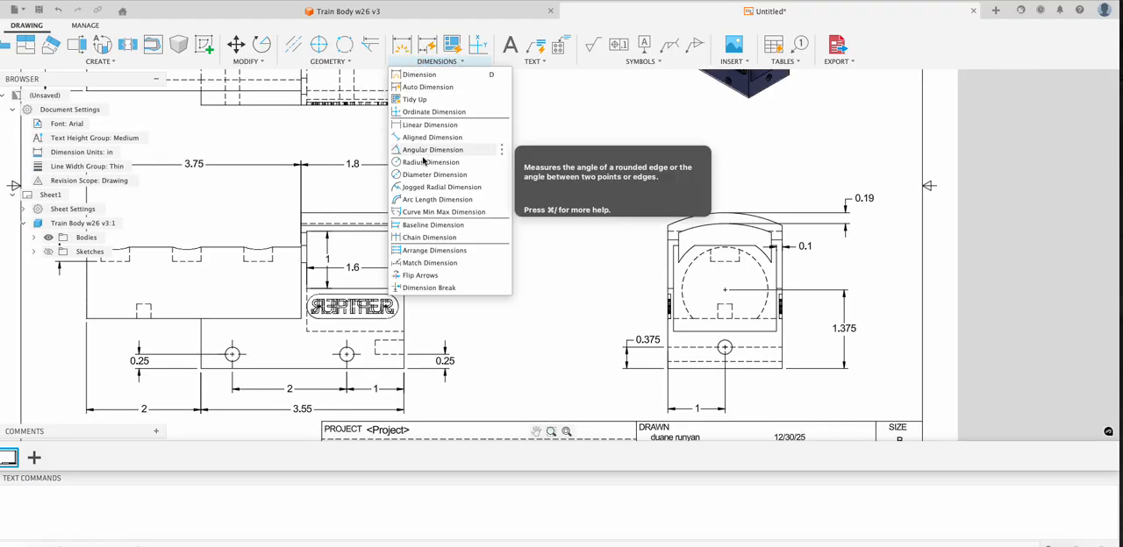
pyautogui.click(420, 182)
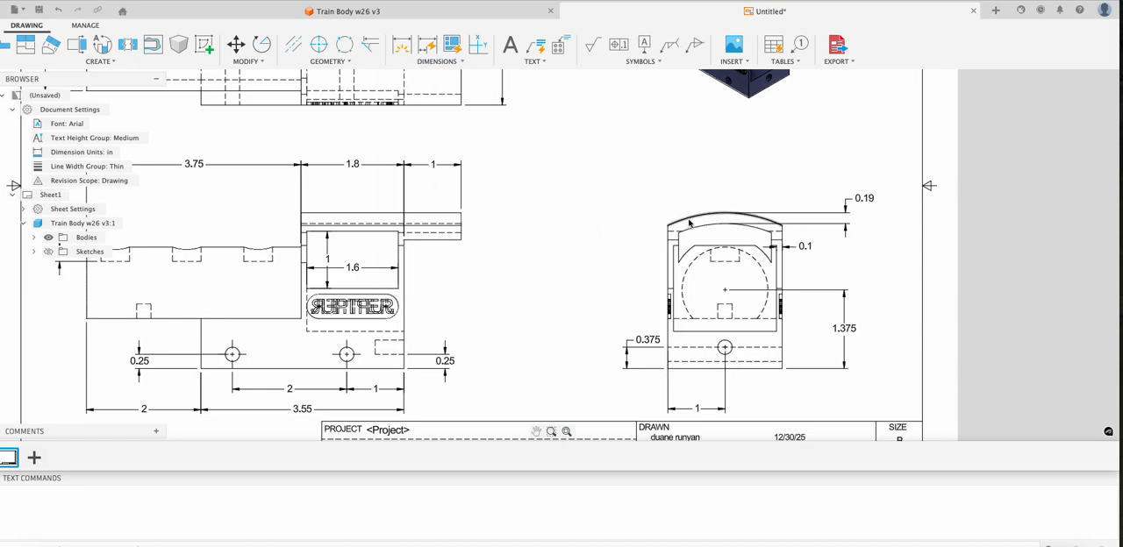
pyautogui.click(690, 223)
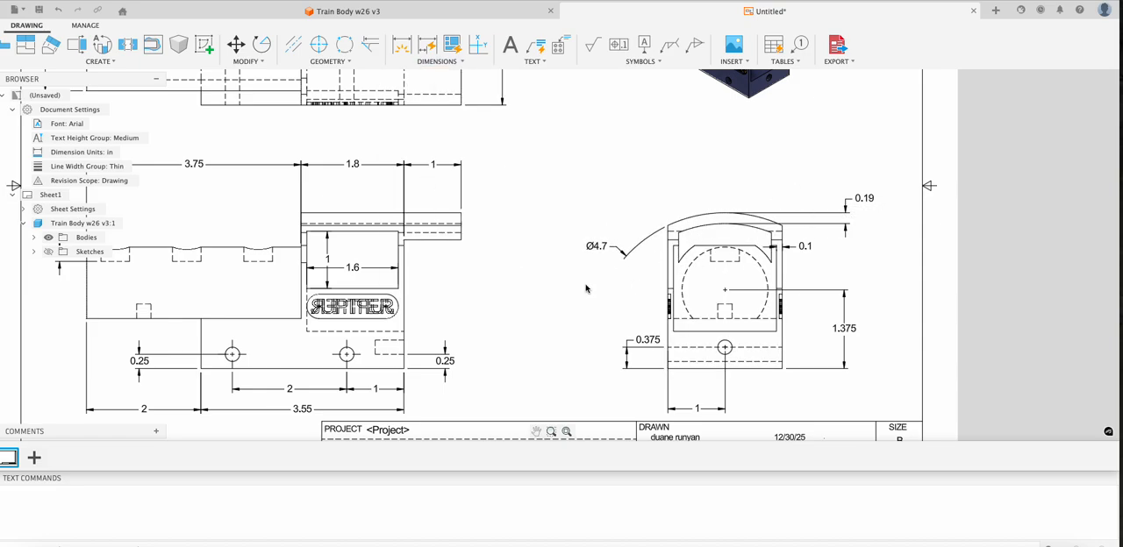
# - Dimension the depth of the hidden hole in the boiler's underside in the front view, placing the dimension just right of the hole
pyautogui.scroll(3, 586, 288)
pyautogui.scroll(-3, 586, 287)
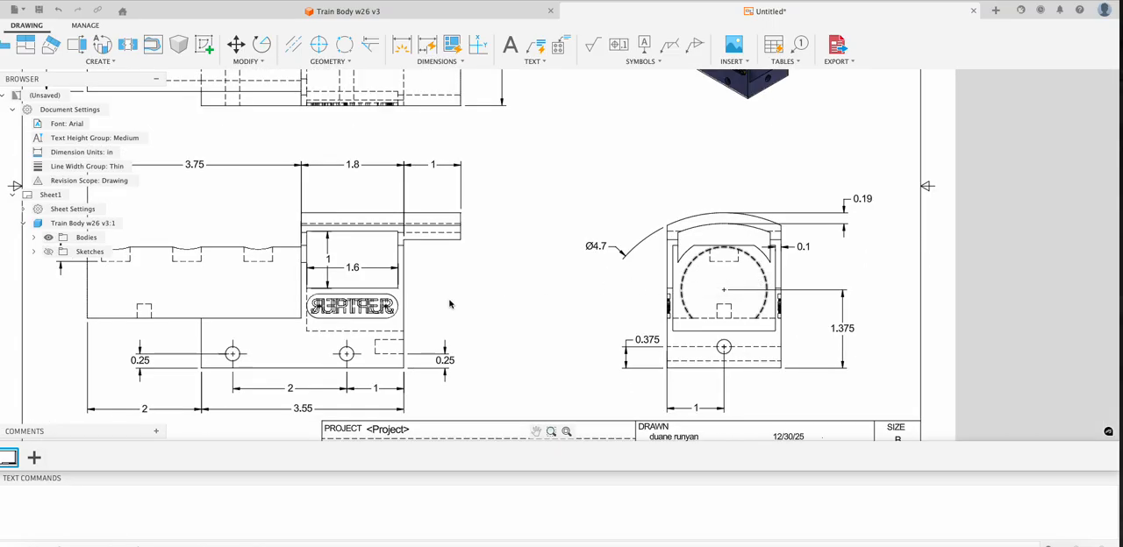
pyautogui.scroll(3, 98, 308)
pyautogui.scroll(-3, 98, 308)
pyautogui.scroll(-2, 98, 308)
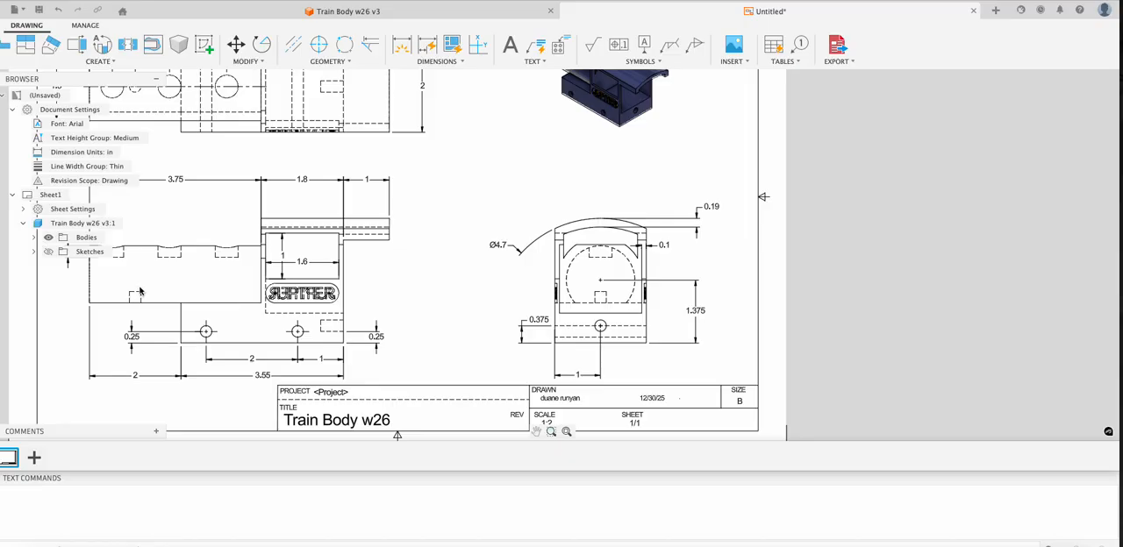
pyautogui.moveTo(138, 303)
pyautogui.mouseDown(button='middle')
pyautogui.moveTo(289, 336)
pyautogui.moveTo(287, 373)
pyautogui.moveTo(296, 338)
pyautogui.mouseUp(button='middle')
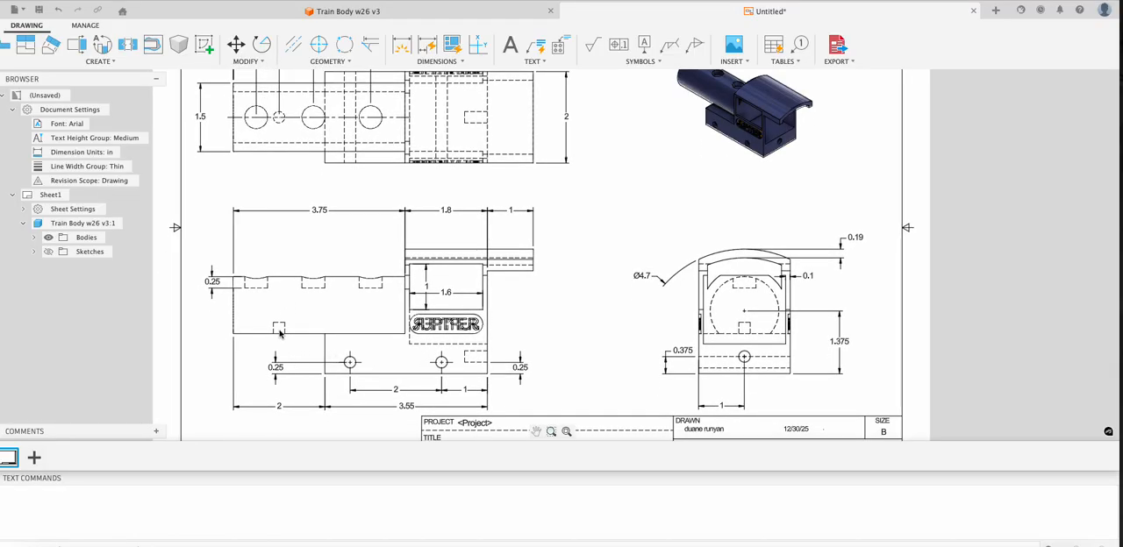
pyautogui.click(401, 44)
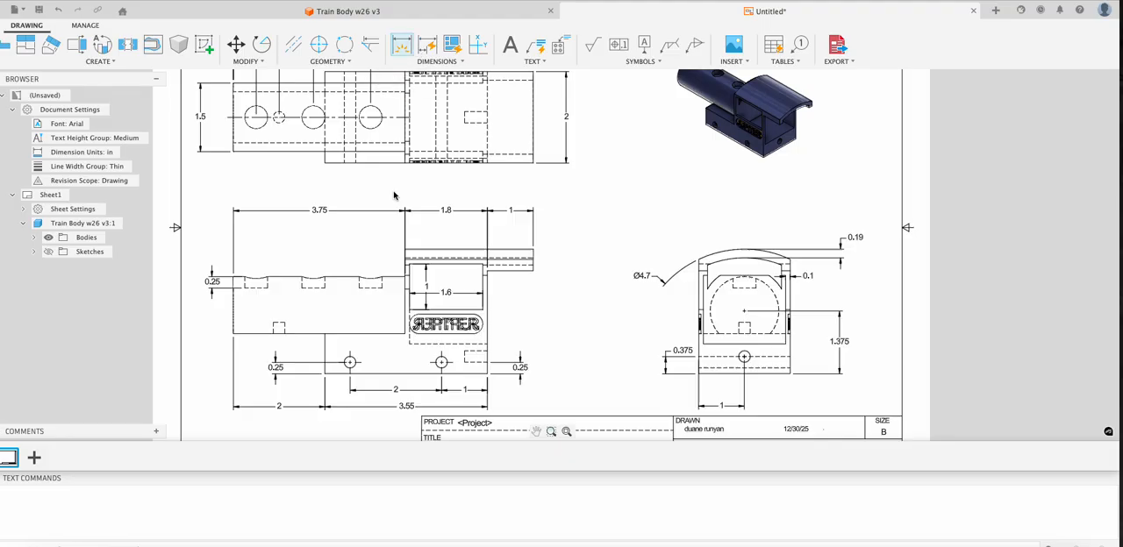
pyautogui.click(284, 324)
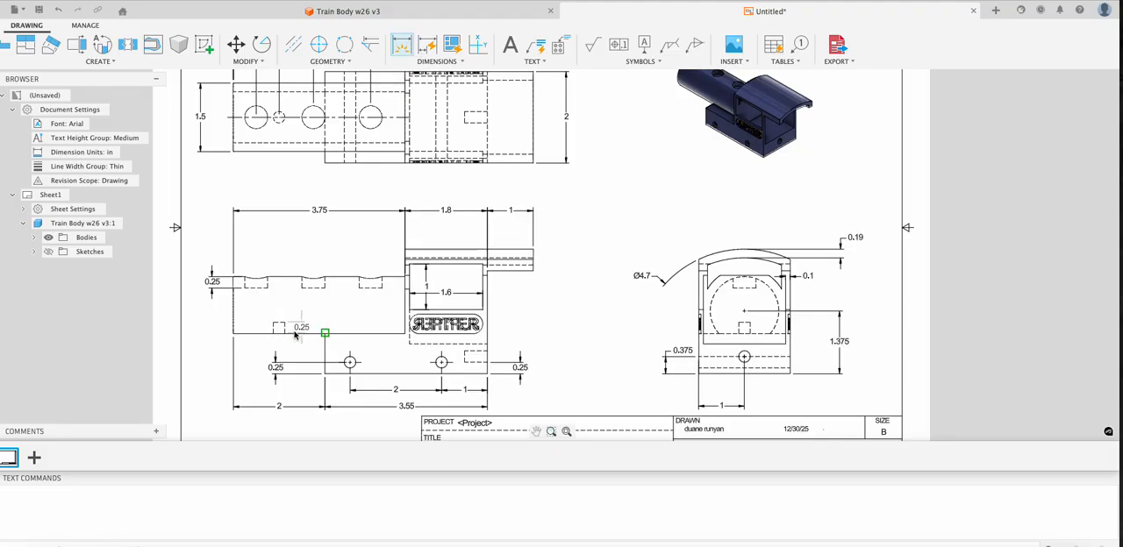
pyautogui.click(298, 336)
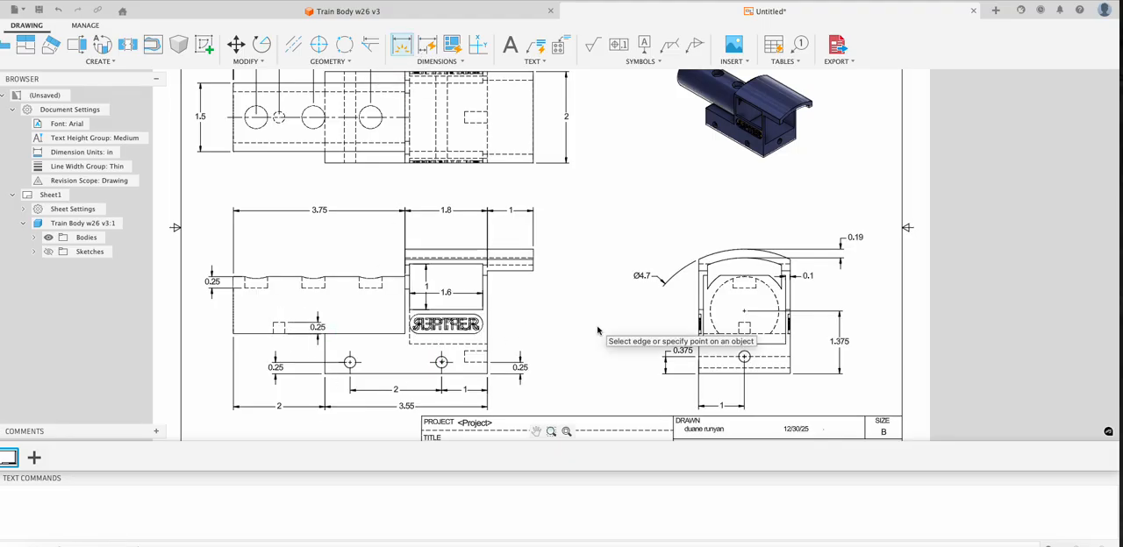
# - Add a radius dimension to the rounded right end of the nameplate in the front view
pyautogui.click(443, 62)
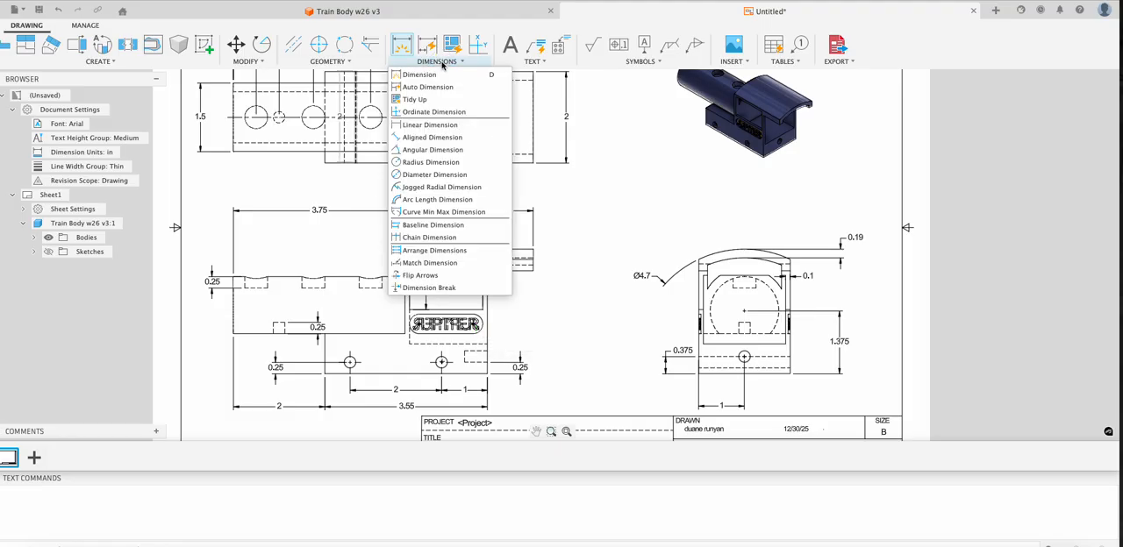
pyautogui.click(426, 165)
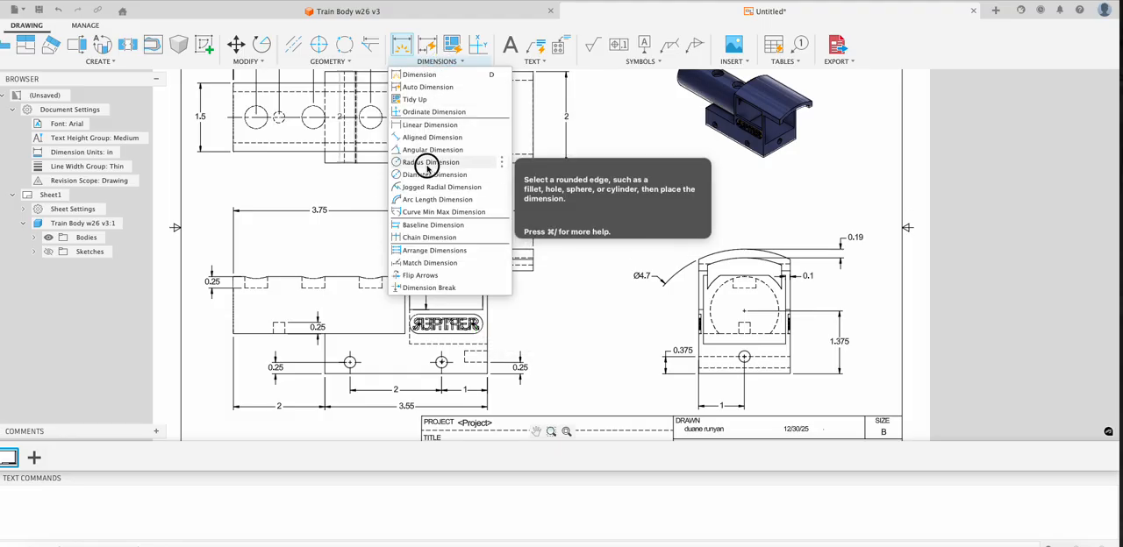
pyautogui.click(480, 333)
pyautogui.click(502, 336)
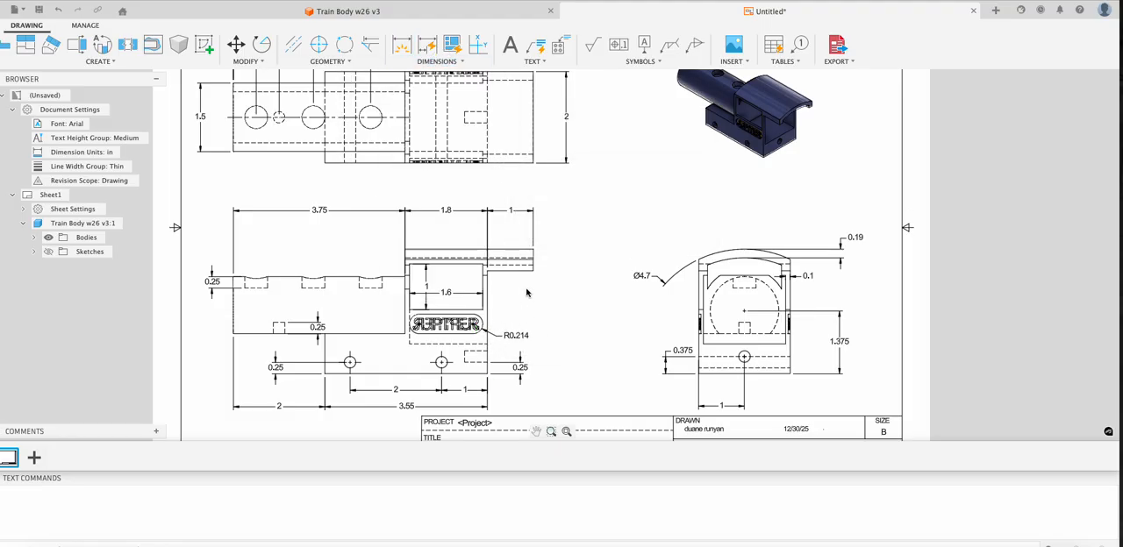
# - Dimension the nameplate's height in the front view, placing the dimension on its left side
pyautogui.click(402, 47)
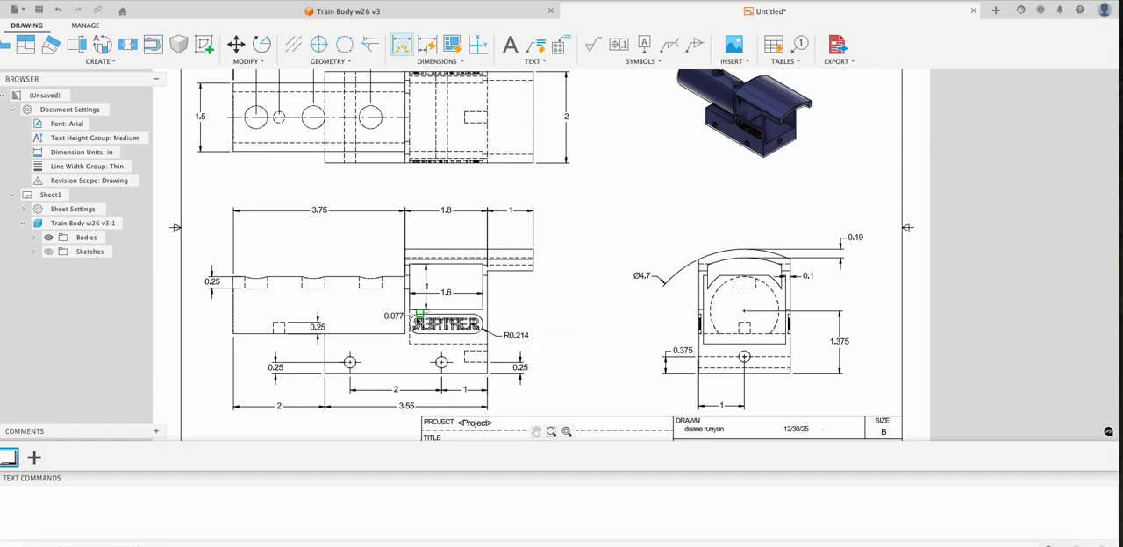
pyautogui.click(386, 332)
# - Dimension the height of the roof overhang's right end in the front view, placing the dimension outside it
pyautogui.moveTo(581, 265); pyautogui.dragTo(580, 195, button='middle')
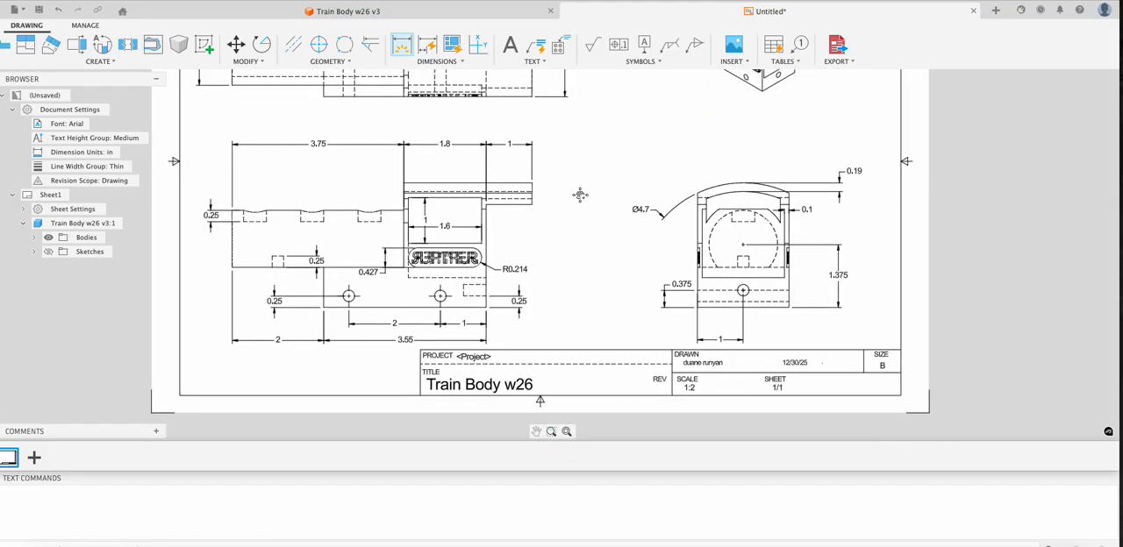
pyautogui.click(530, 202)
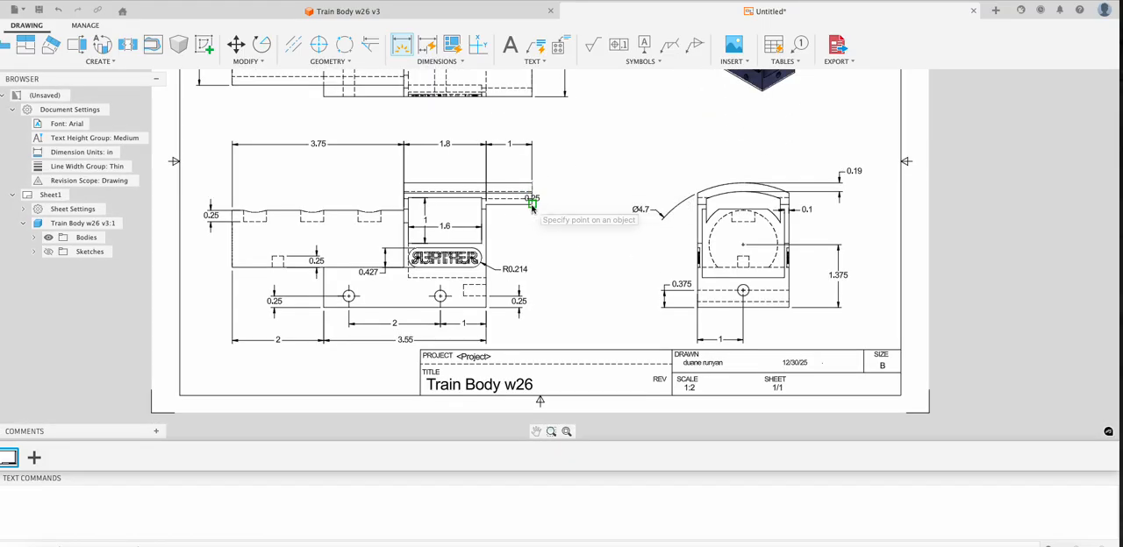
pyautogui.click(547, 207)
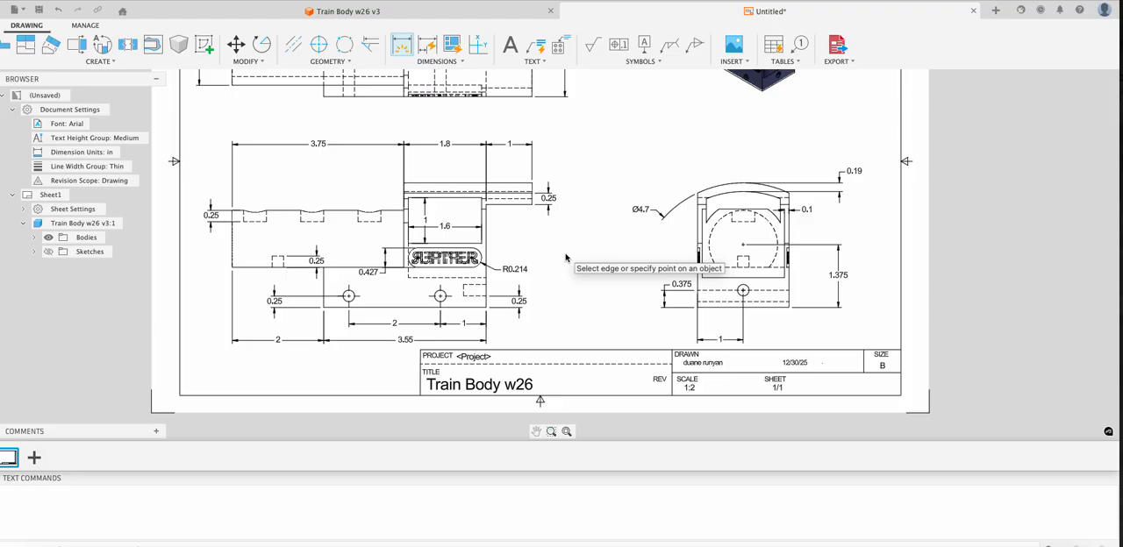
# - Add a horizontal dimension for the thickness of the cab wall right of the window opening in the front view
pyautogui.click(488, 238)
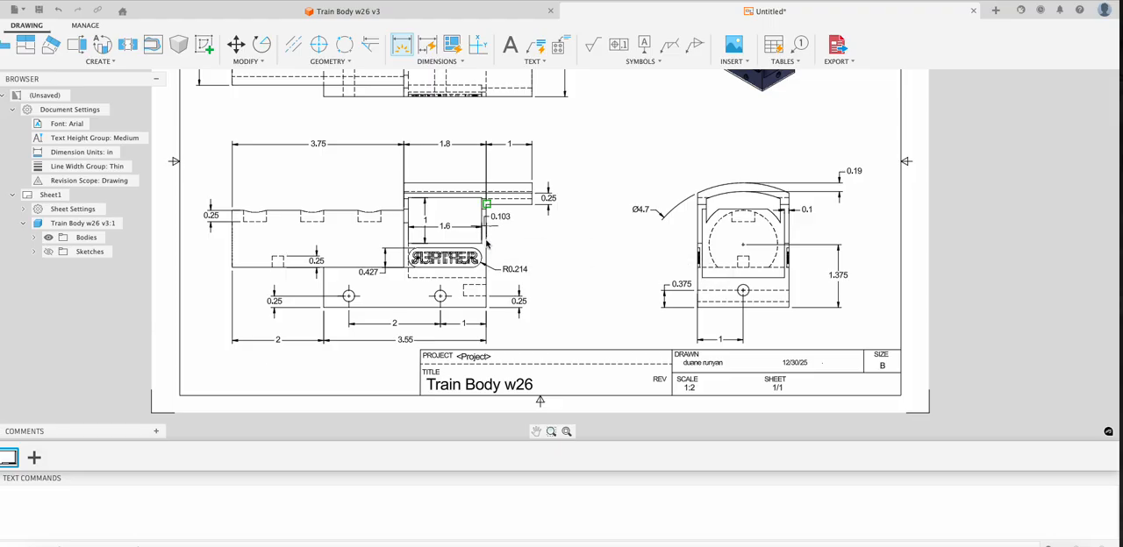
pyautogui.click(487, 240)
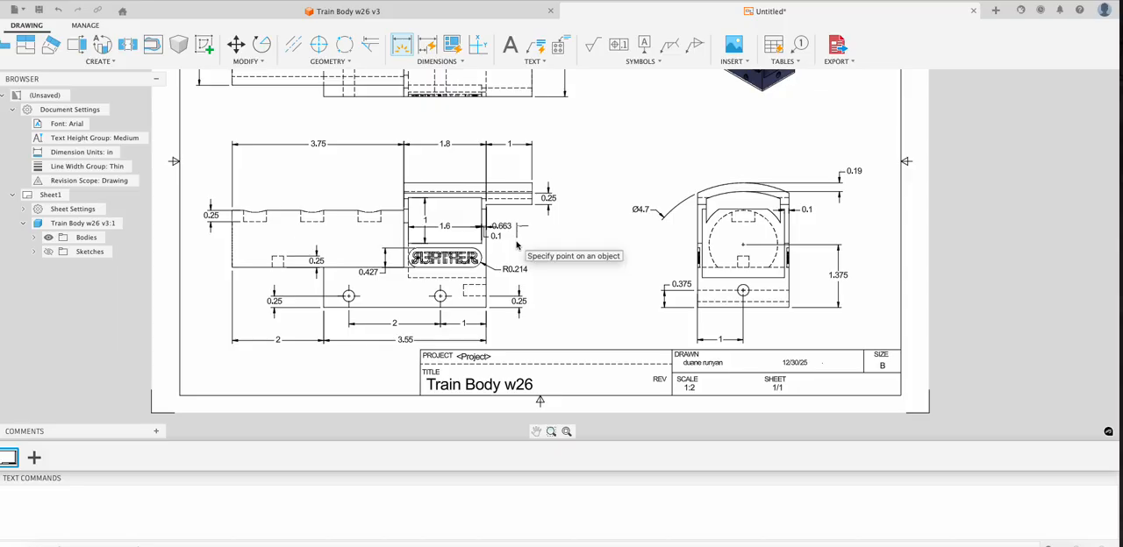
pyautogui.click(425, 62)
pyautogui.click(421, 112)
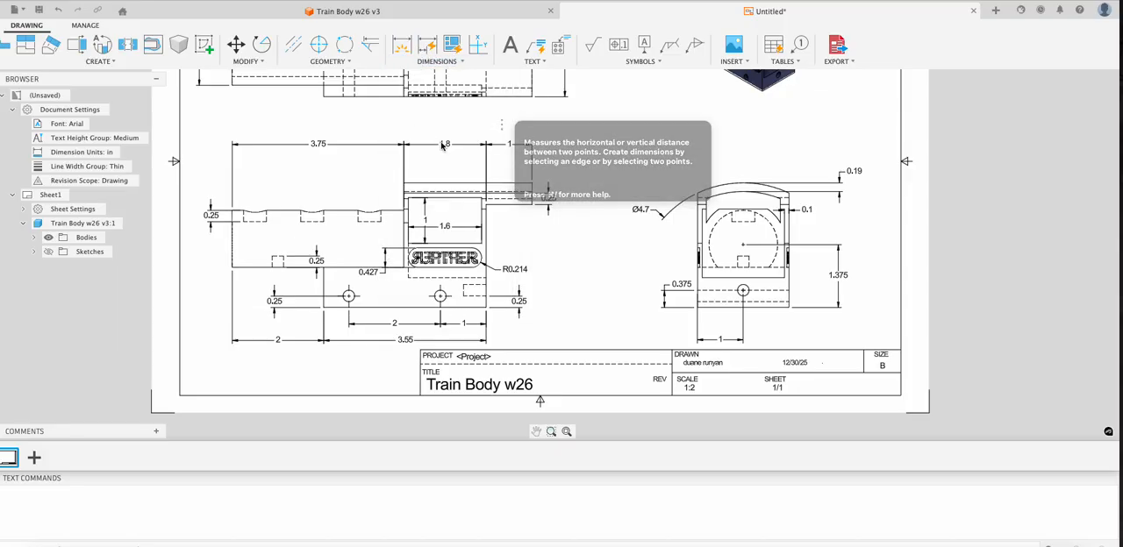
pyautogui.click(482, 245)
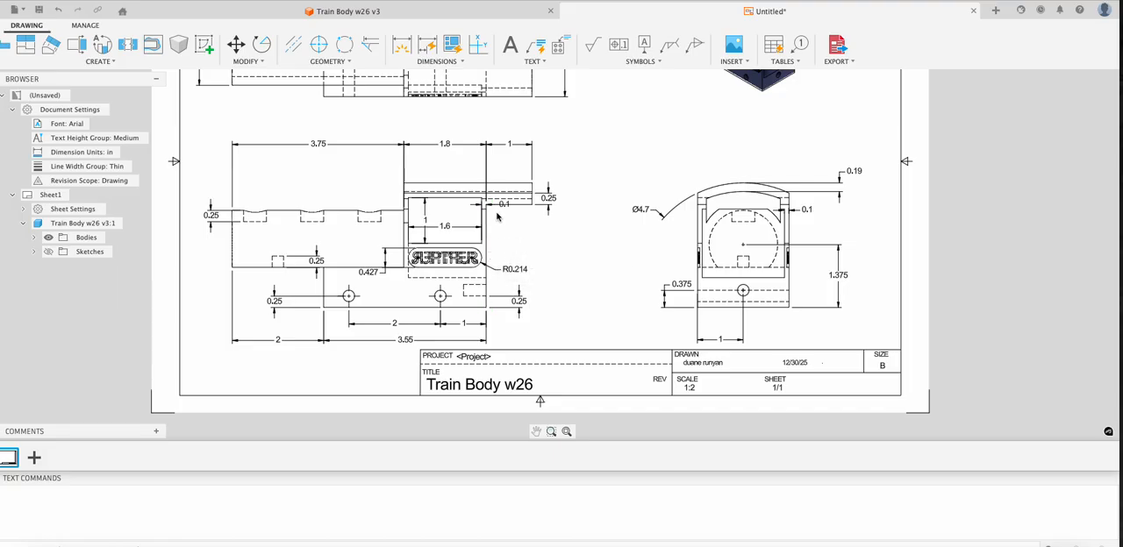
pyautogui.click(502, 206)
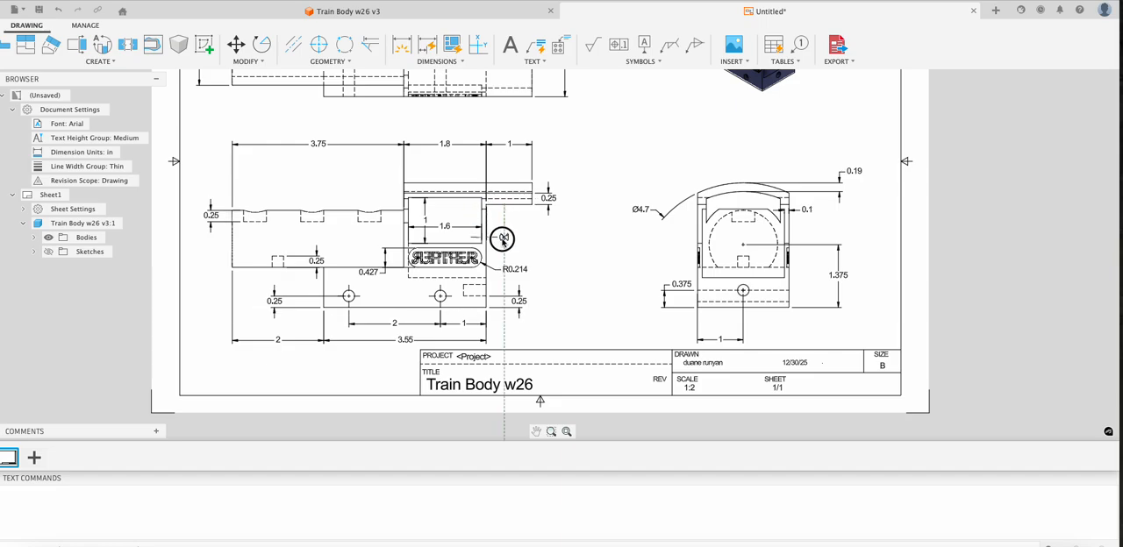
pyautogui.click(503, 239)
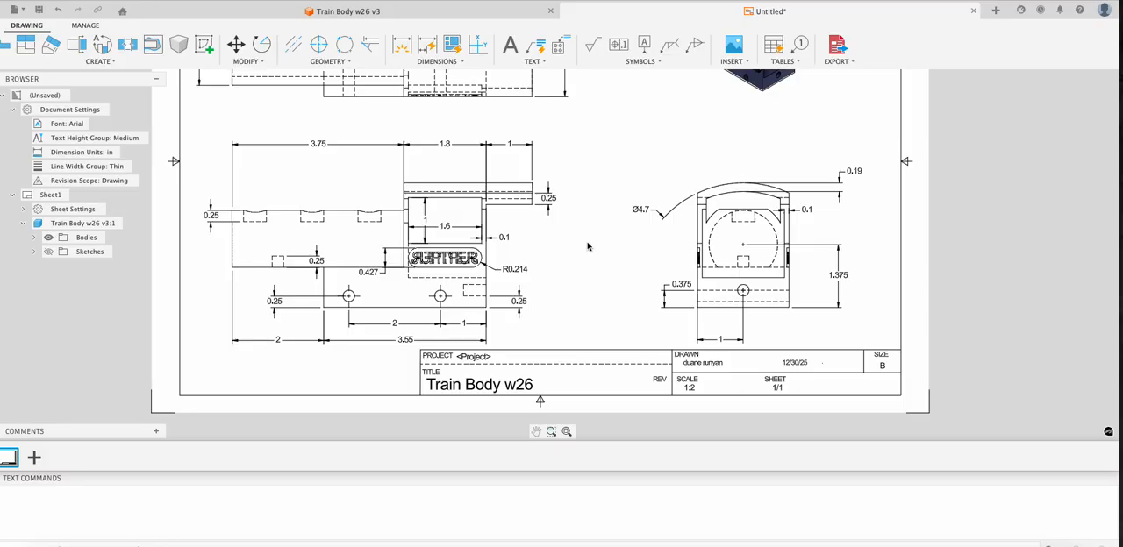
# - Save the drawing as "01 trainBody w26" in the Train Video Source v2026 folder of the NewTrain project
pyautogui.scroll(-5, 588, 247)
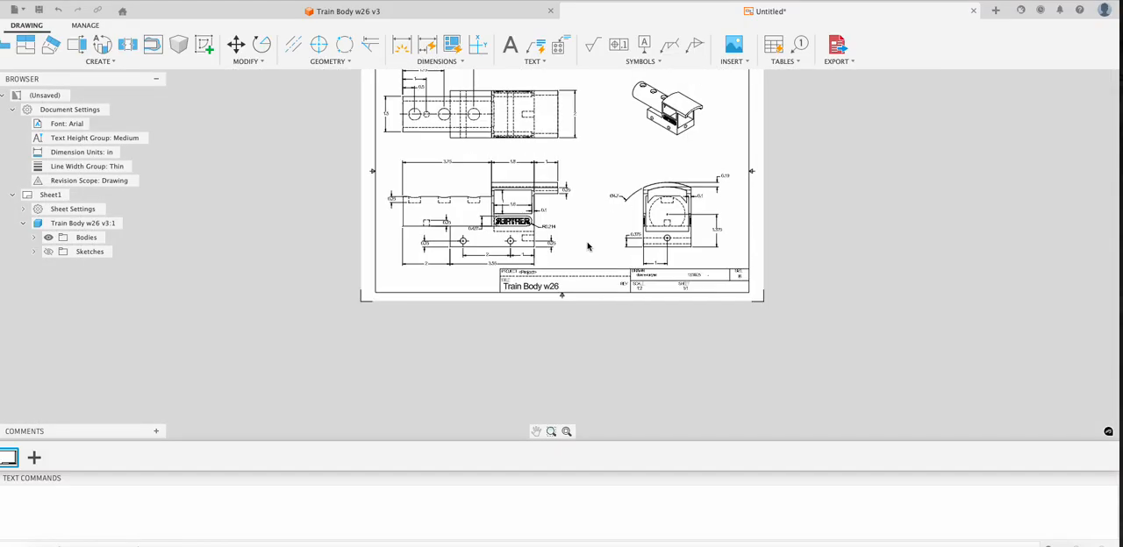
pyautogui.moveTo(588, 246); pyautogui.dragTo(536, 322, button='middle')
pyautogui.scroll(-1, 536, 322)
pyautogui.scroll(1, 536, 322)
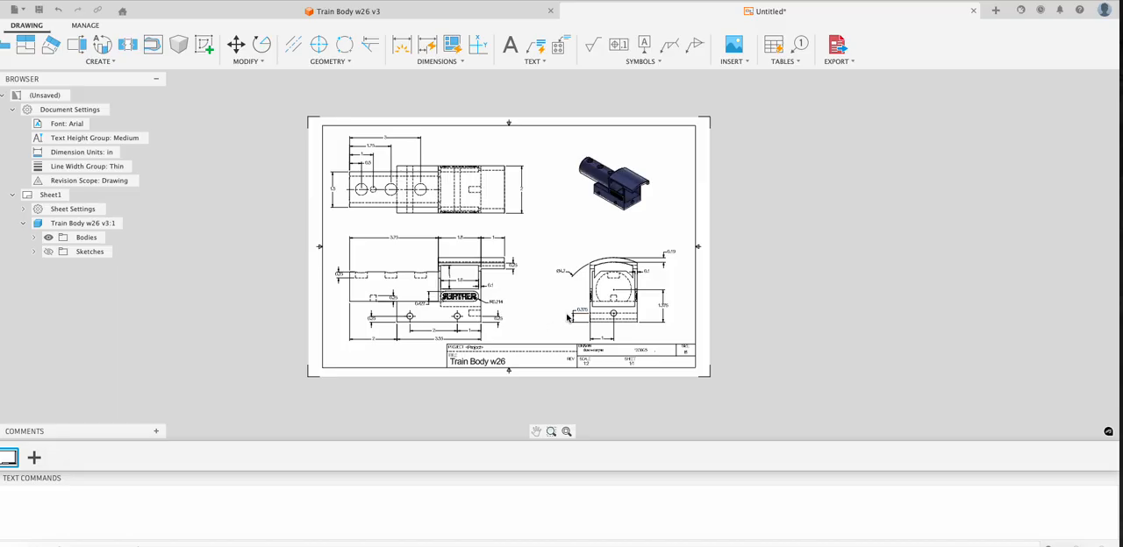
pyautogui.click(834, 50)
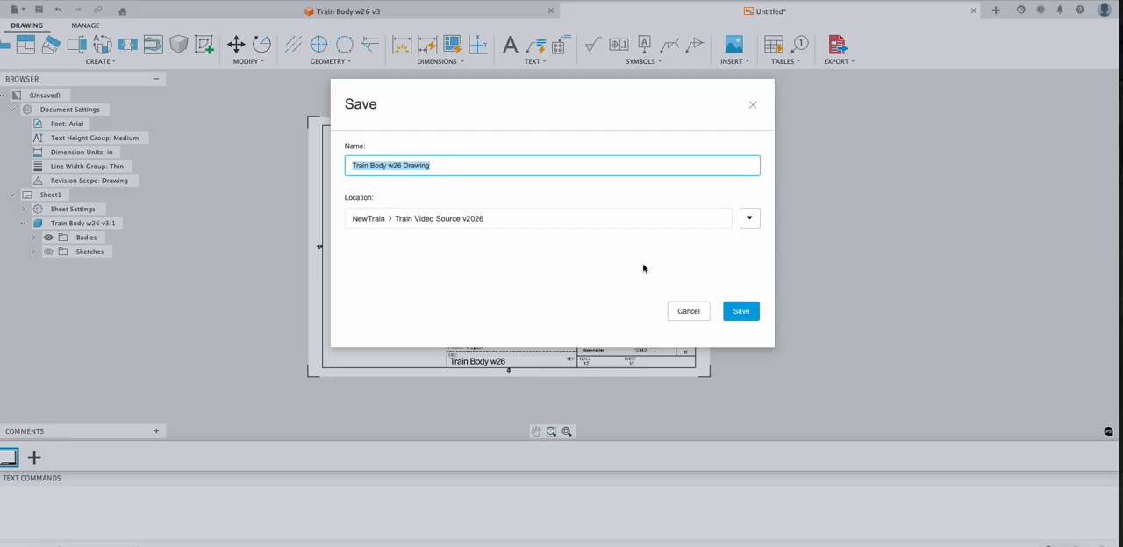
pyautogui.write('01 trainBod')
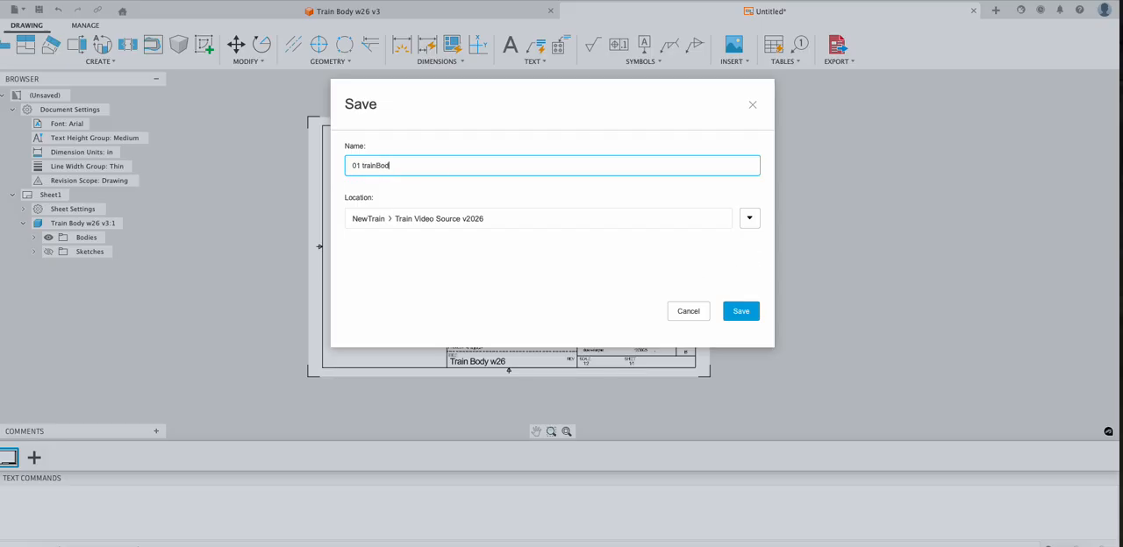
pyautogui.write('y w26')
pyautogui.click(741, 312)
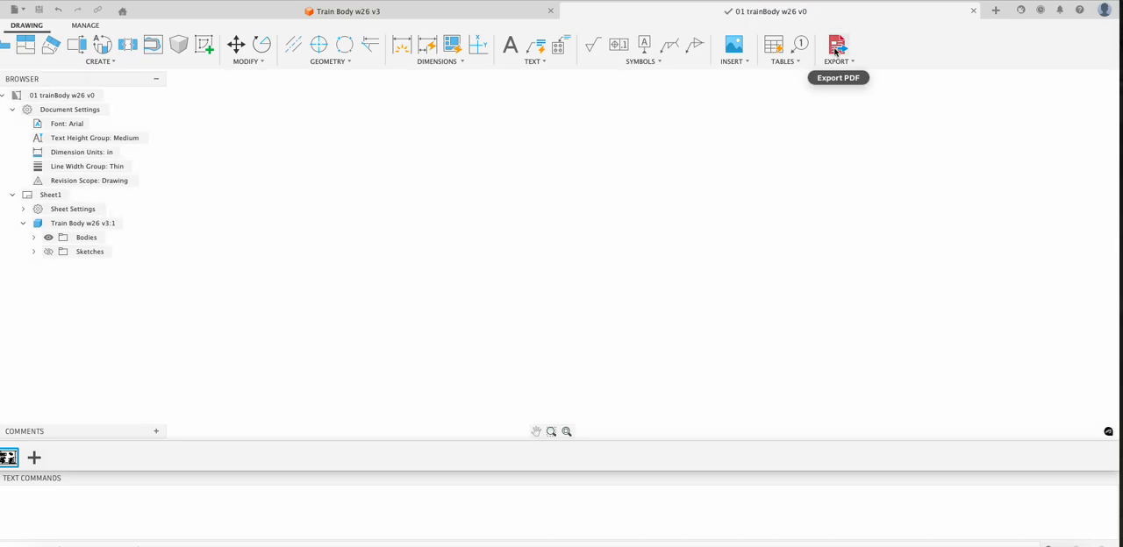
# - Export all sheets with lineweights as the PDF "01 trainBody w26 v0" to the computer's Desktop
pyautogui.click(837, 47)
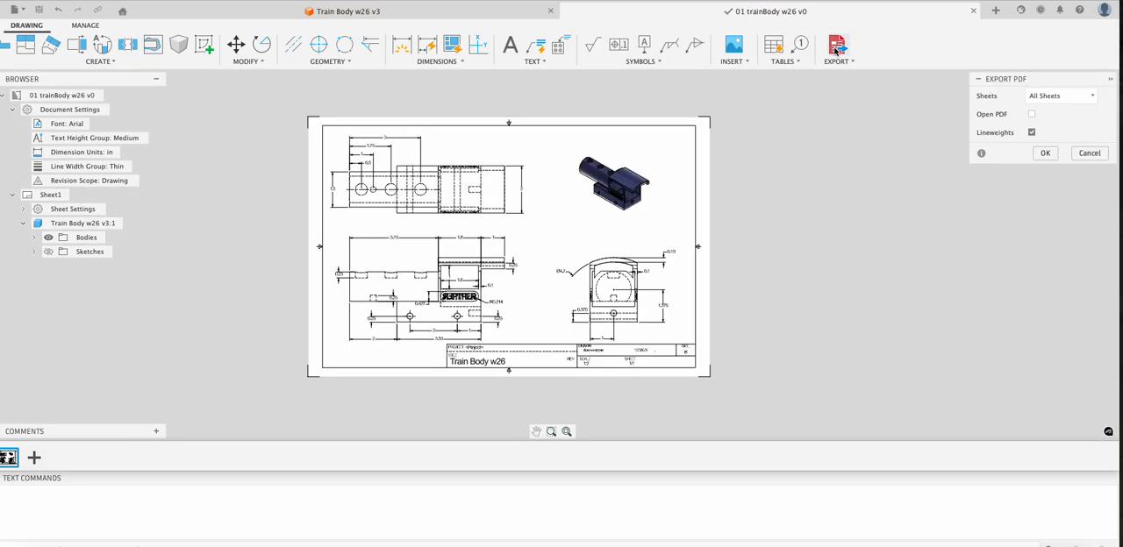
pyautogui.click(1045, 153)
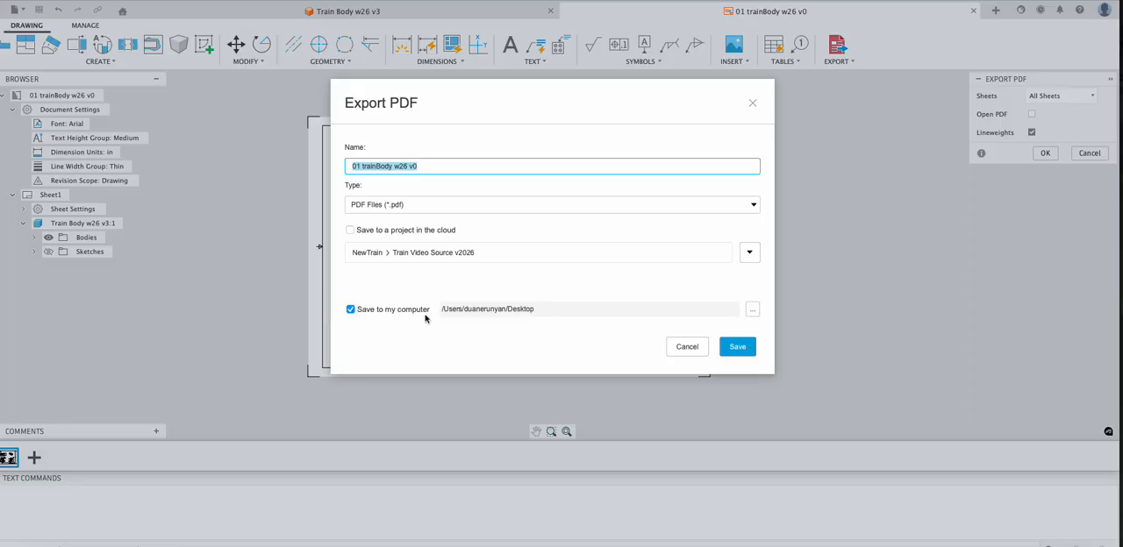
pyautogui.click(733, 348)
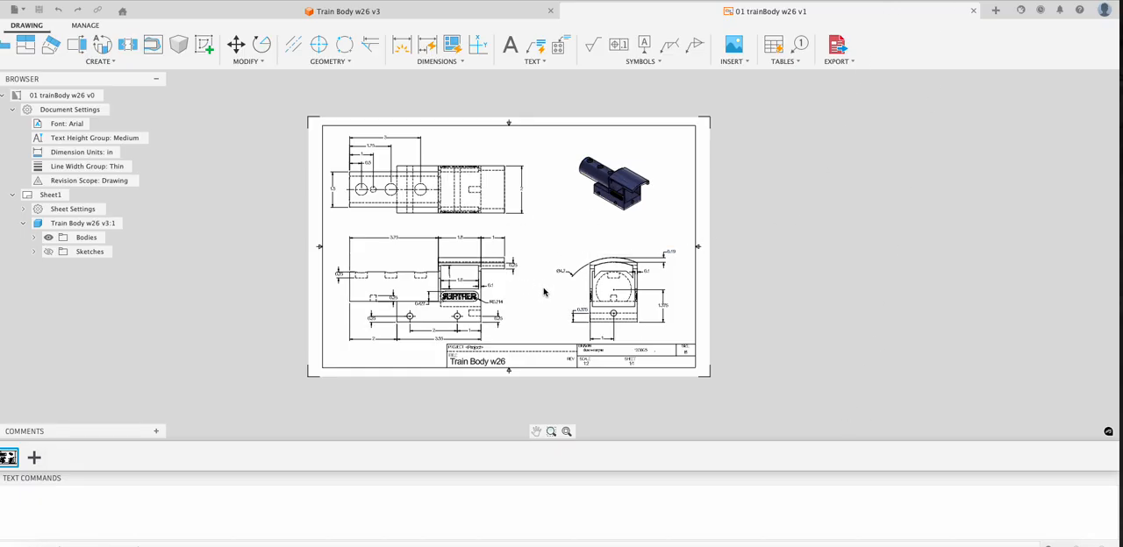
pyautogui.scroll(2, 556, 343)
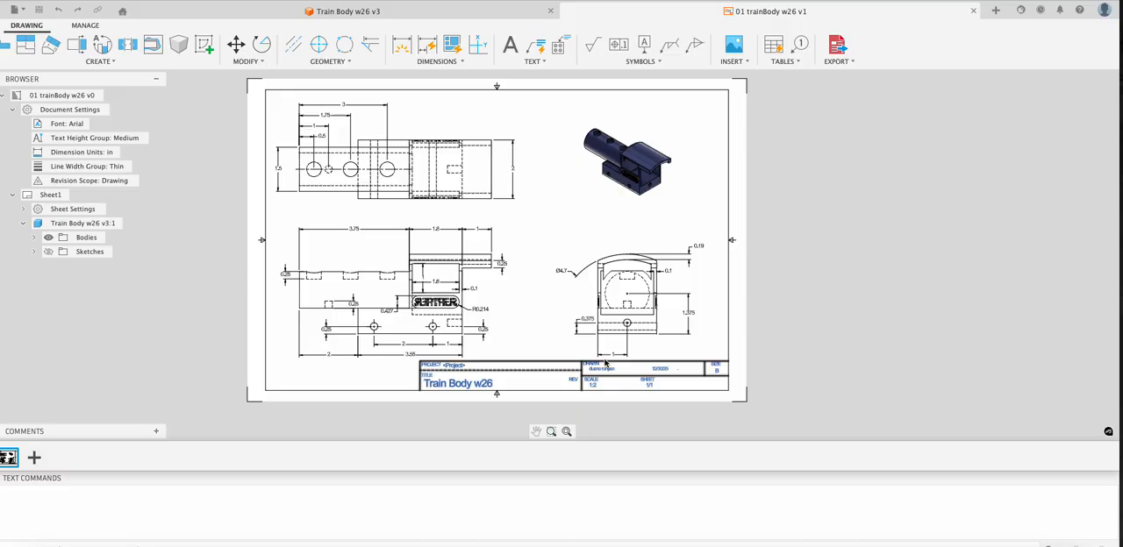